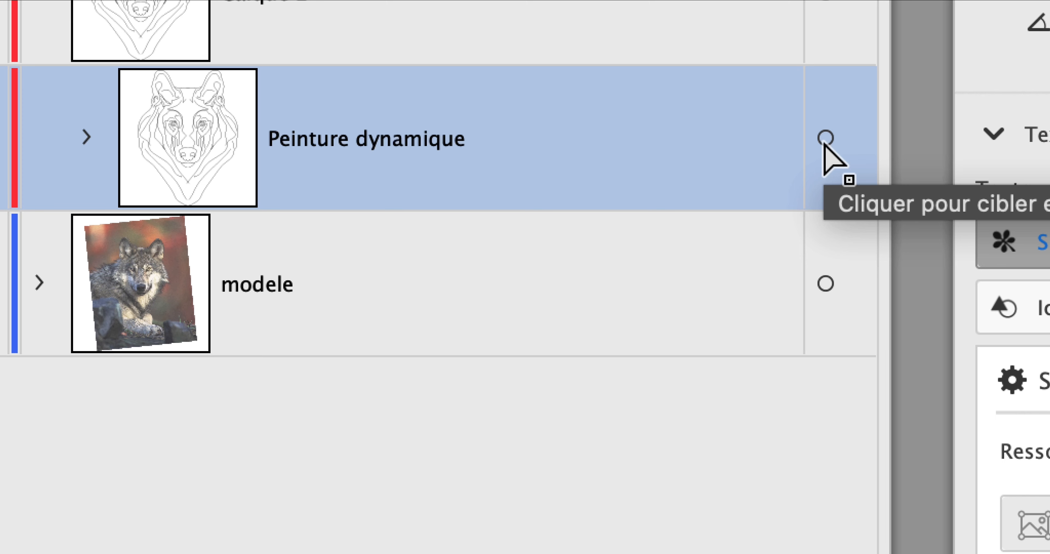
Select the Peinture dynamique group and set its gap detection limit to custom offsets of 25,4 mm.
click(825, 139)
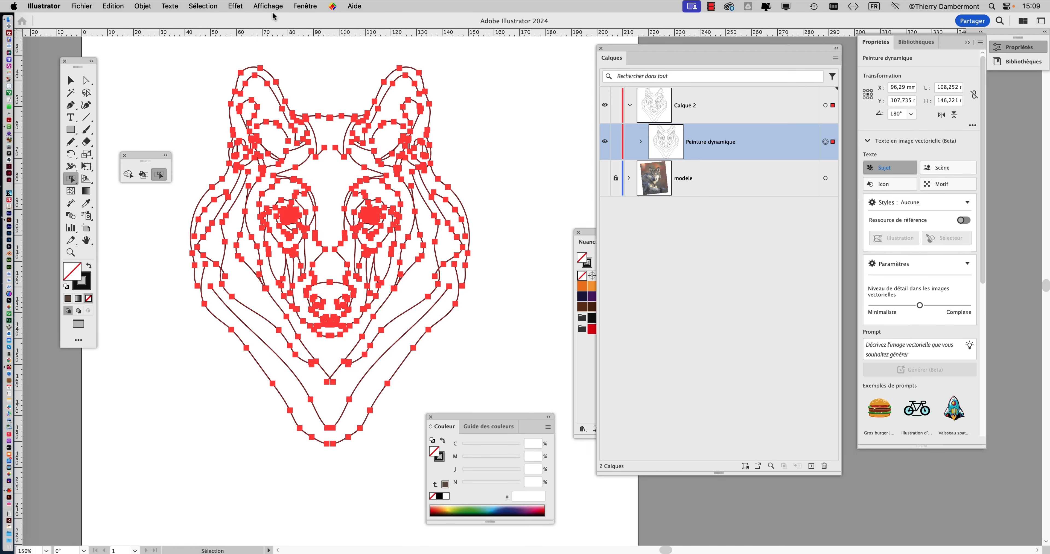
click(139, 5)
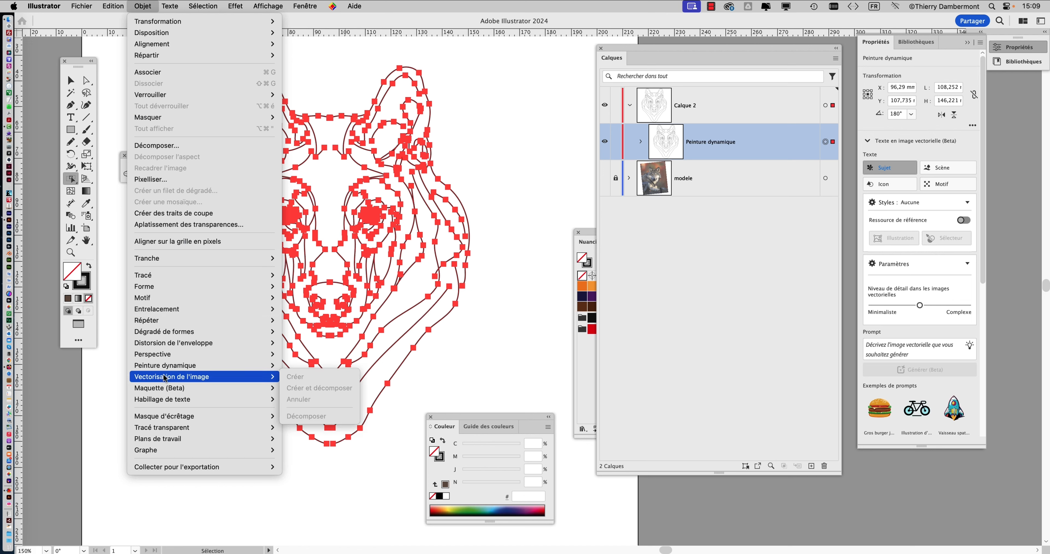
mouse_move(166, 367)
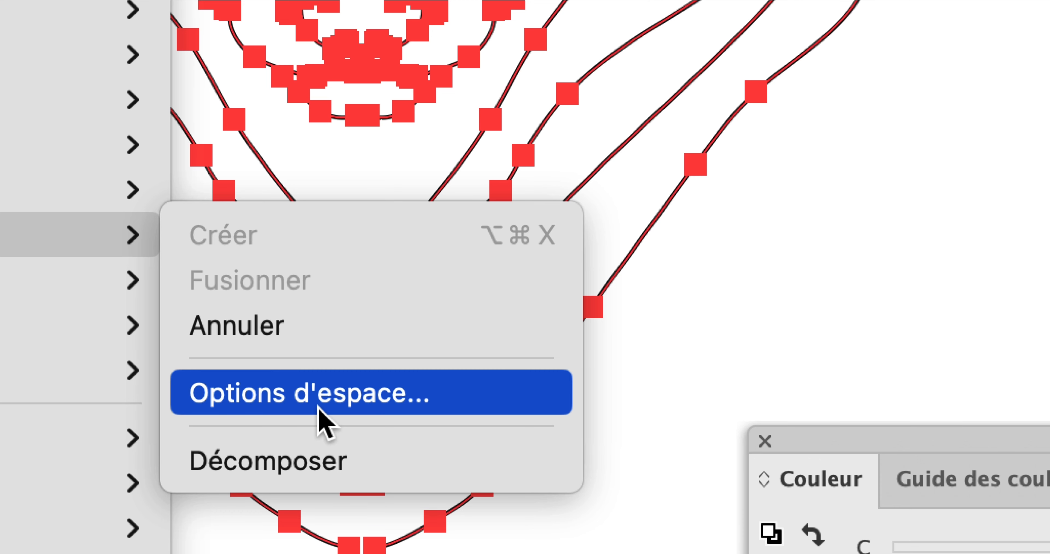
click(320, 412)
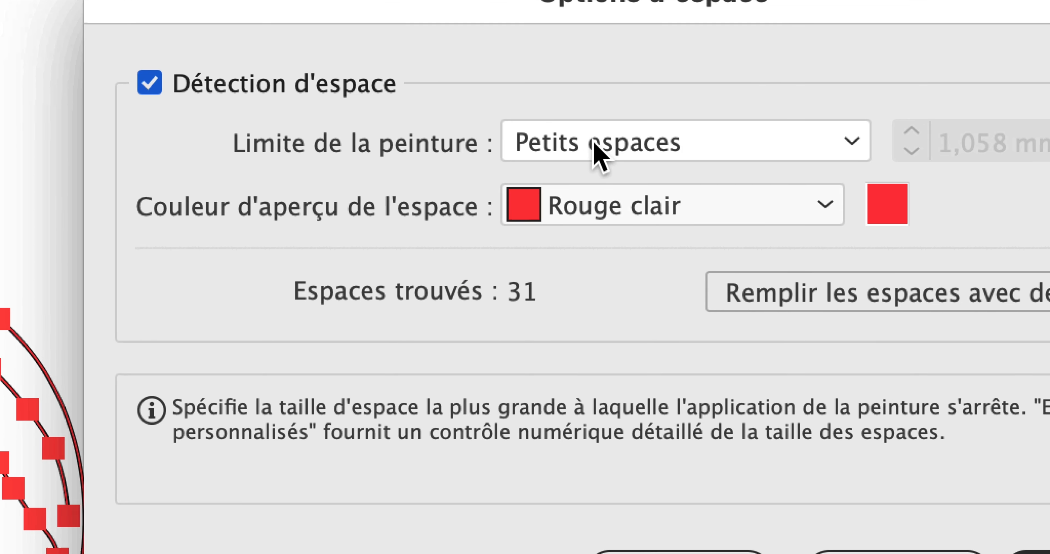
click(597, 144)
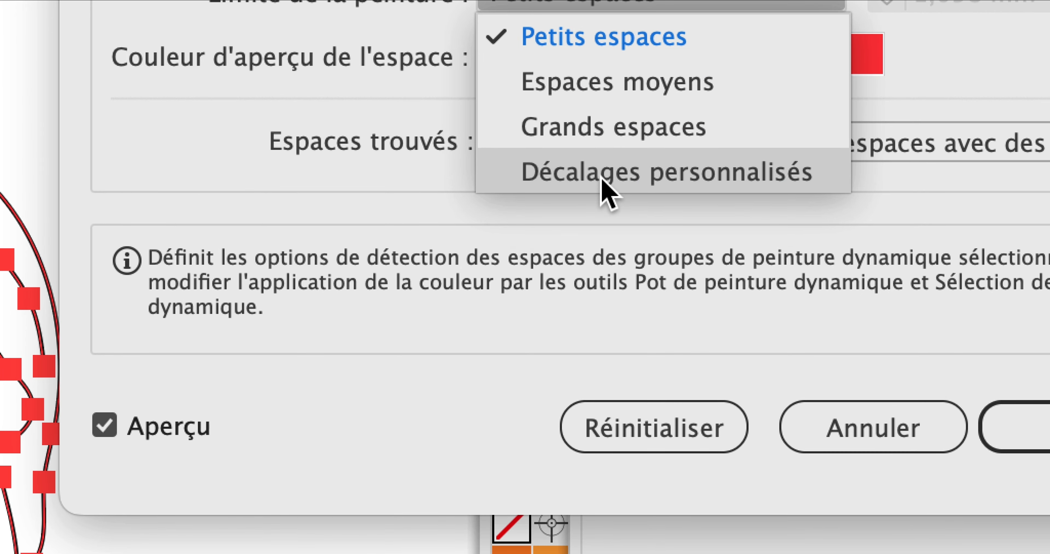
click(602, 180)
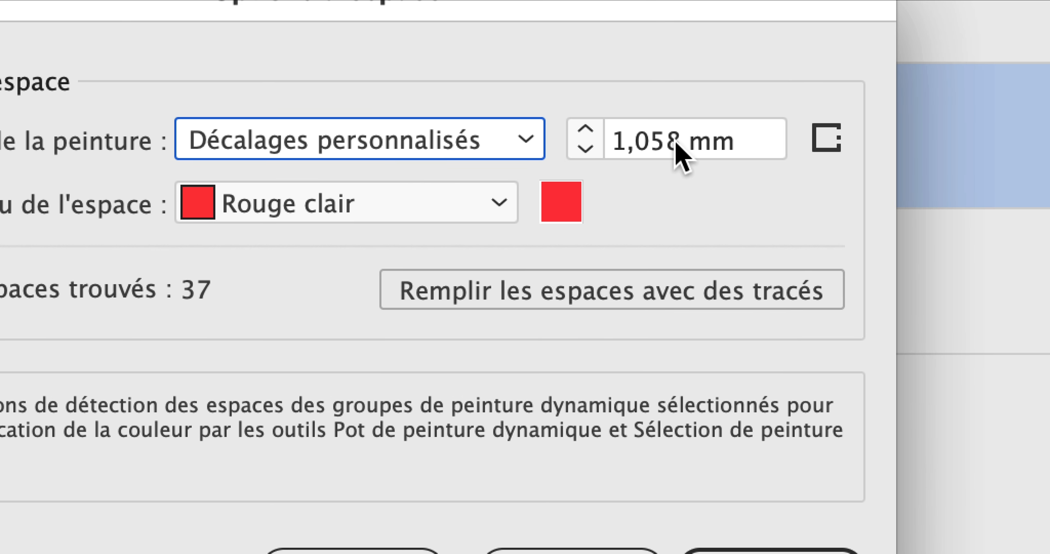
click(584, 131)
text(25,4 mm)
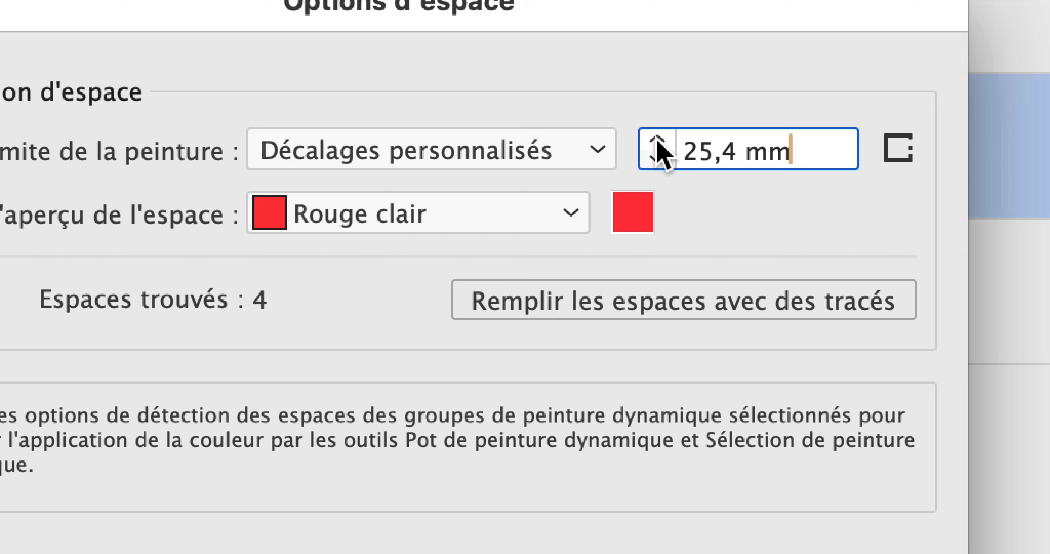
click(657, 141)
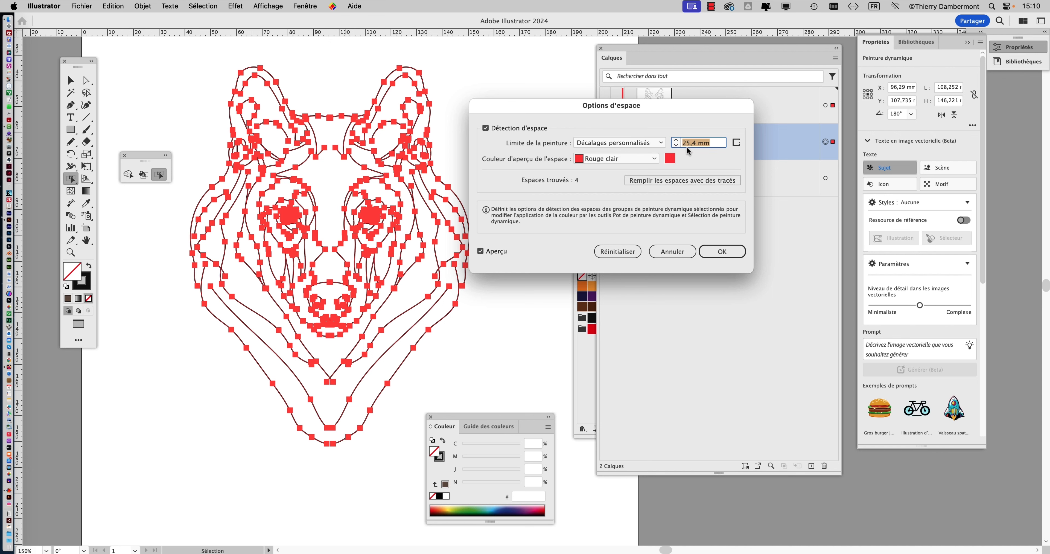
click(732, 252)
click(310, 5)
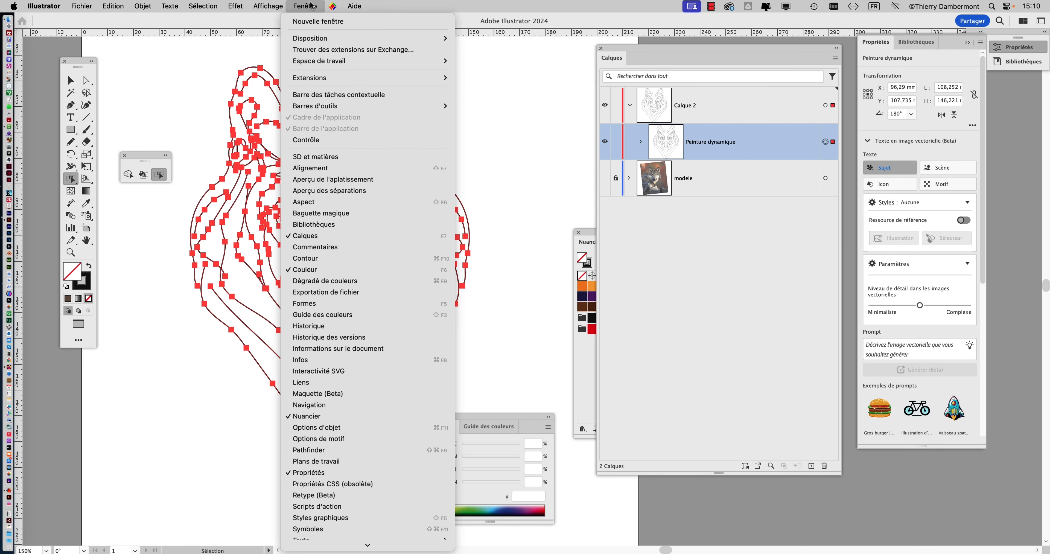
click(311, 5)
click(310, 5)
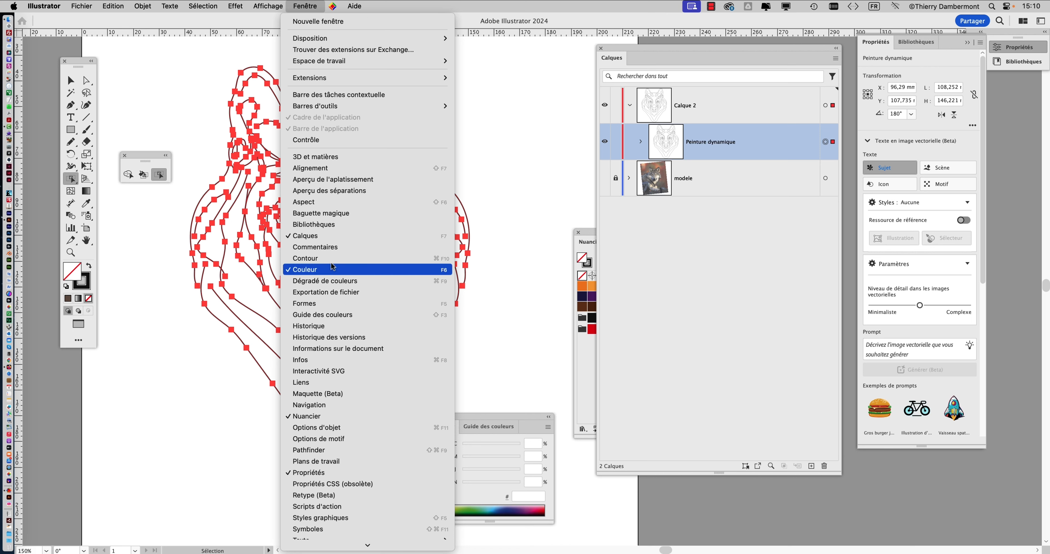
scroll(326, 271, down, 3)
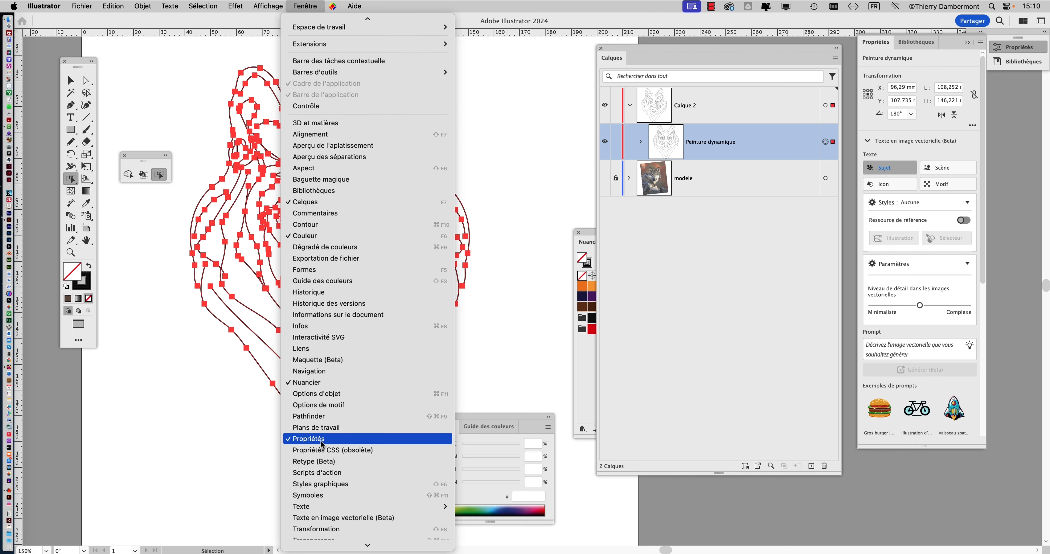
Float the Properties panel out of its dock beside the canvas.
click(881, 44)
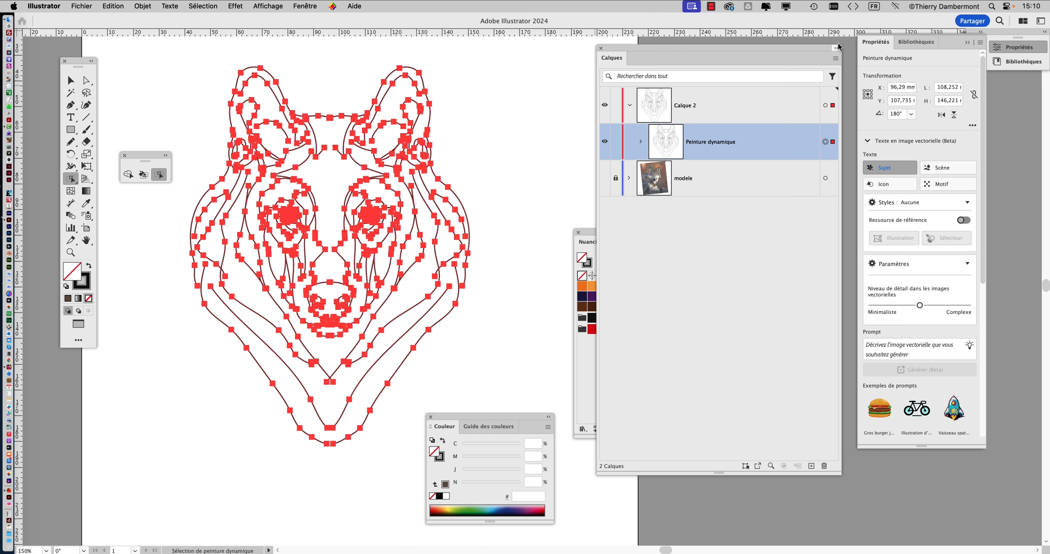
drag(877, 42, 441, 69)
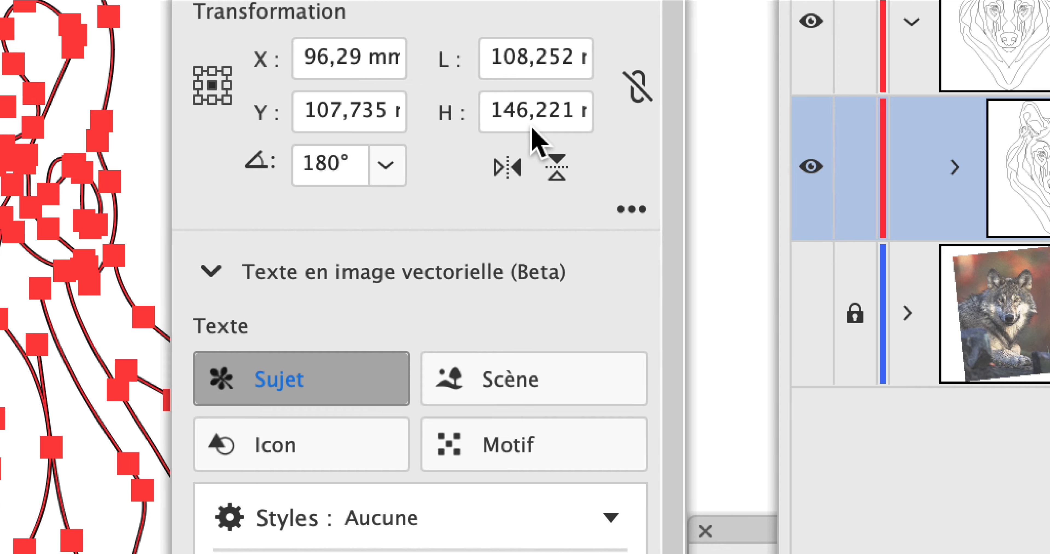
click(534, 124)
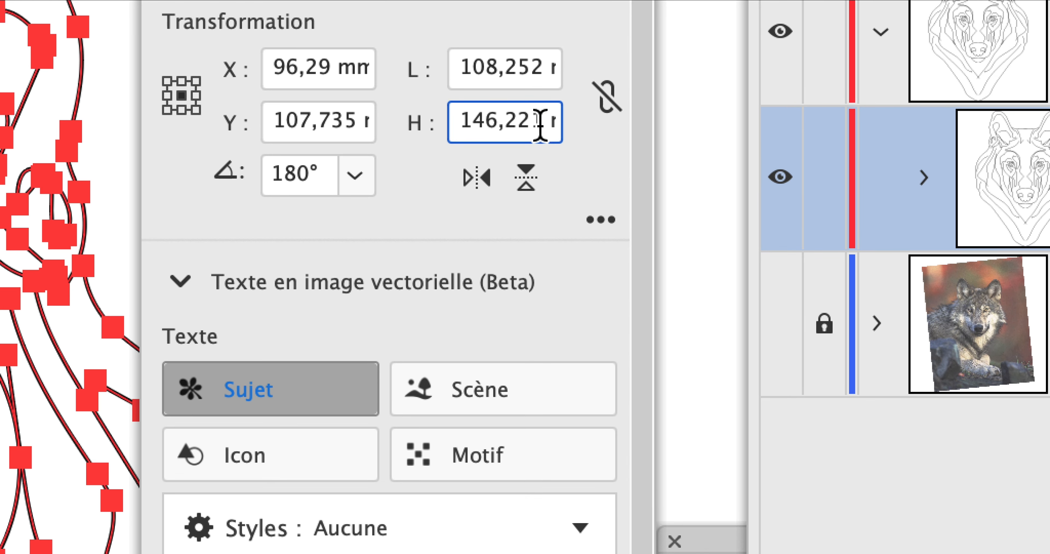
key(Right)
key(Right)
key(Right)
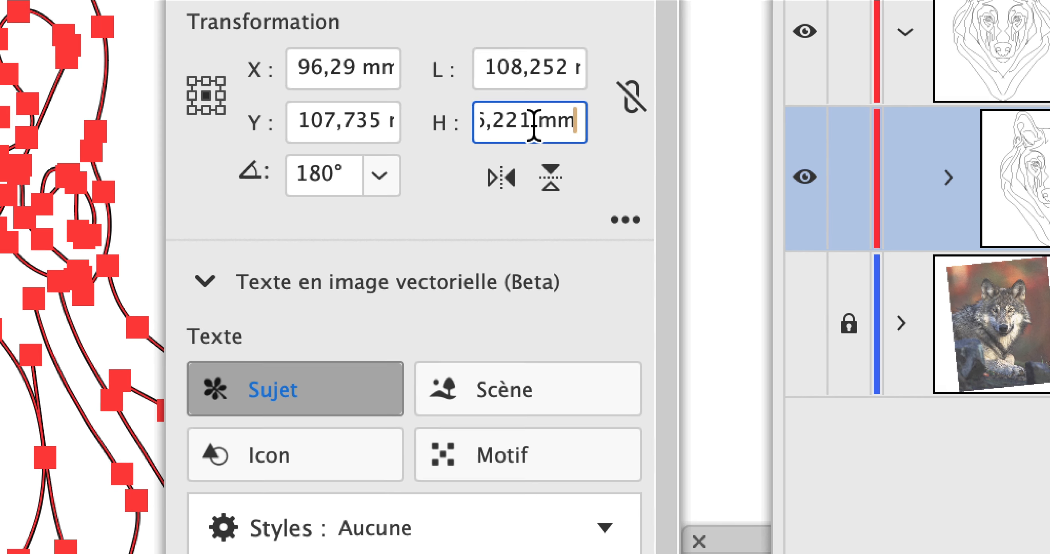
click(499, 120)
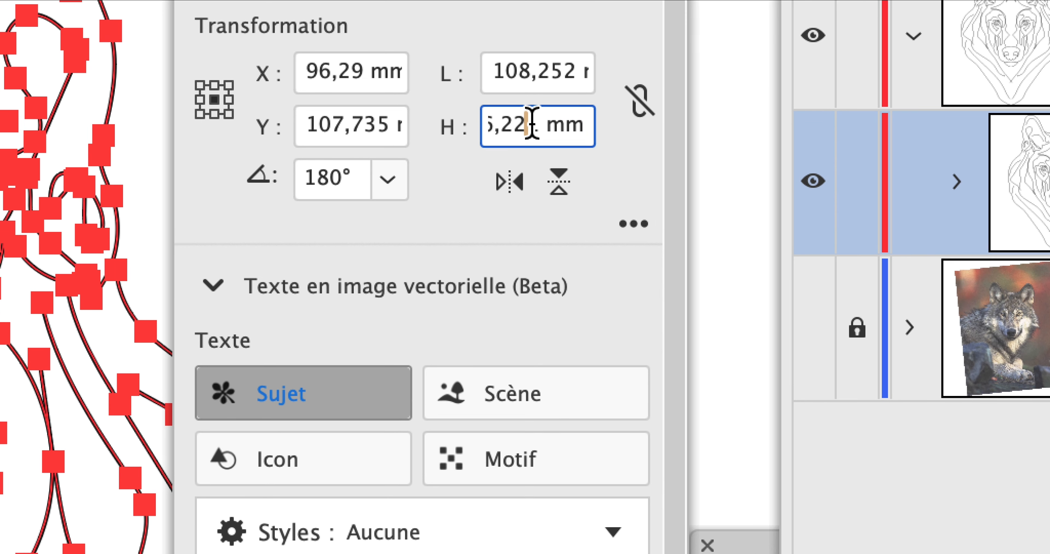
key(Left)
key(Left)
key(Left)
key(Left)
key(Left)
key(Left)
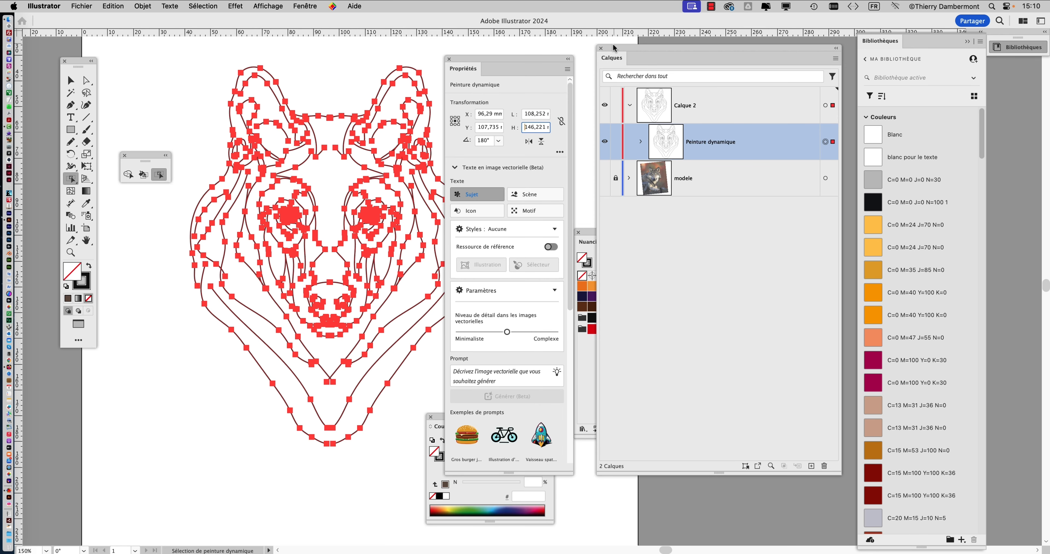
Move the Layers panel to the right edge and close the floating Properties panel.
drag(613, 45, 798, 55)
drag(518, 59, 609, 69)
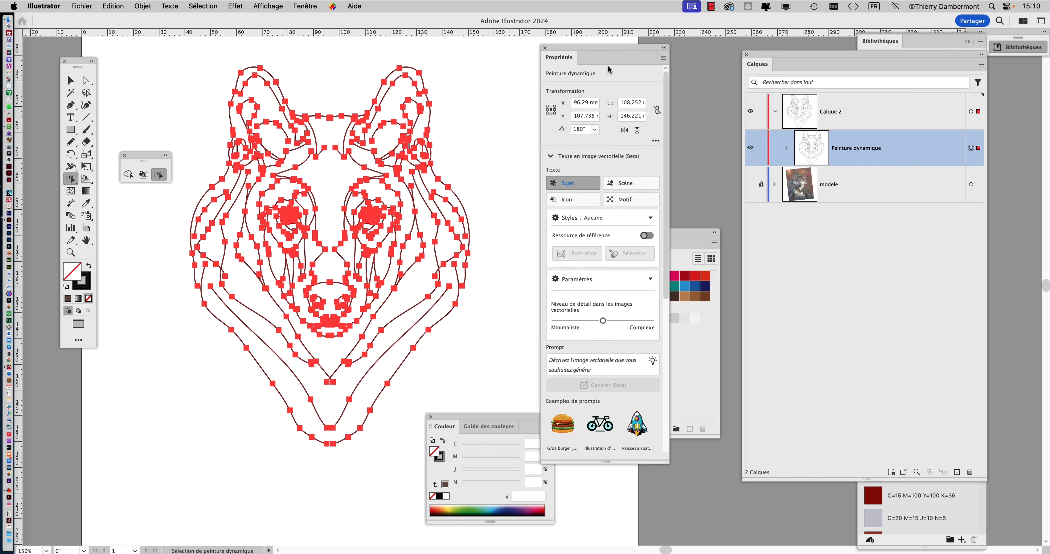
click(631, 116)
click(545, 48)
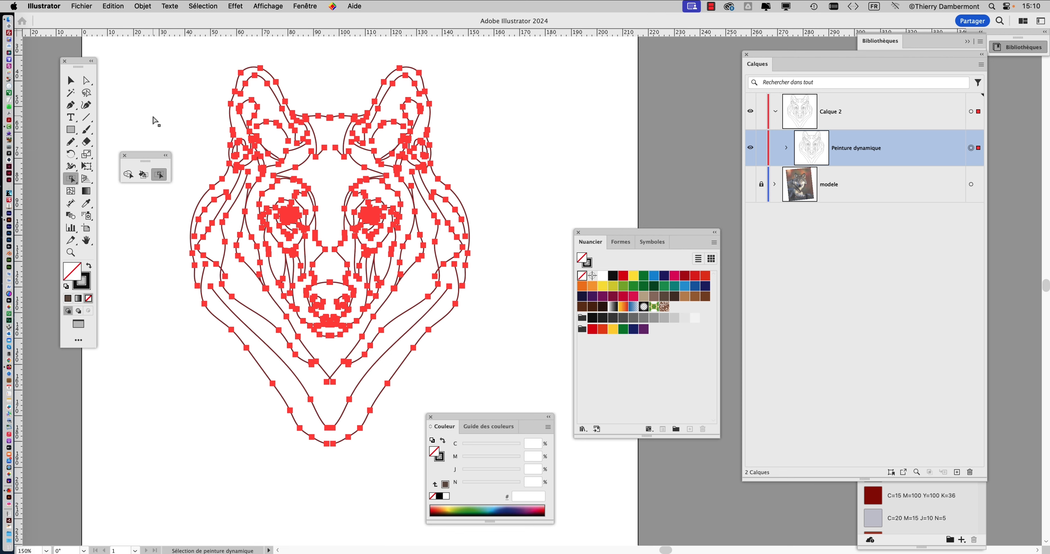
Deselect the live paint group and switch to the Live Paint Selection tool to inspect the drawing's gaps.
click(71, 80)
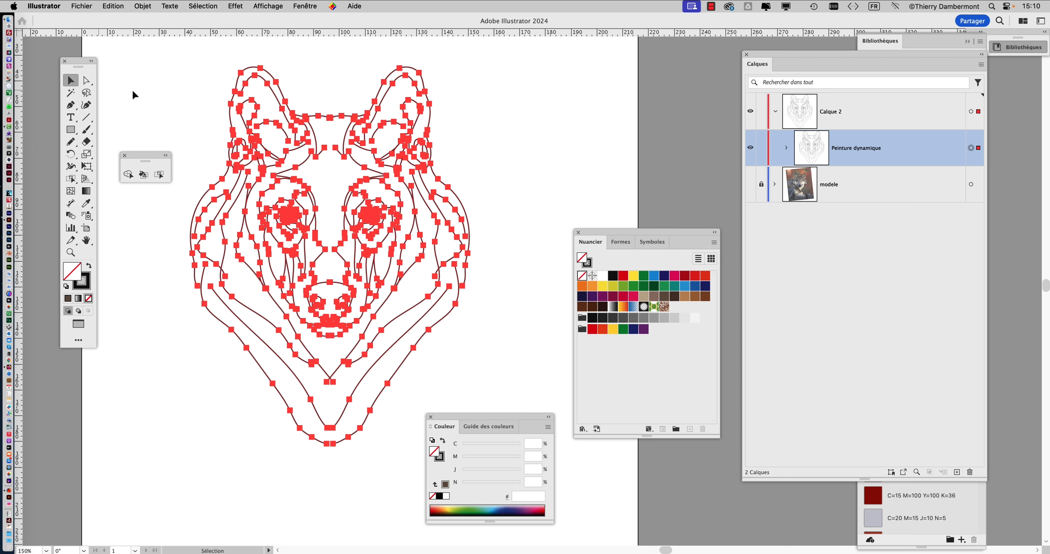
click(176, 98)
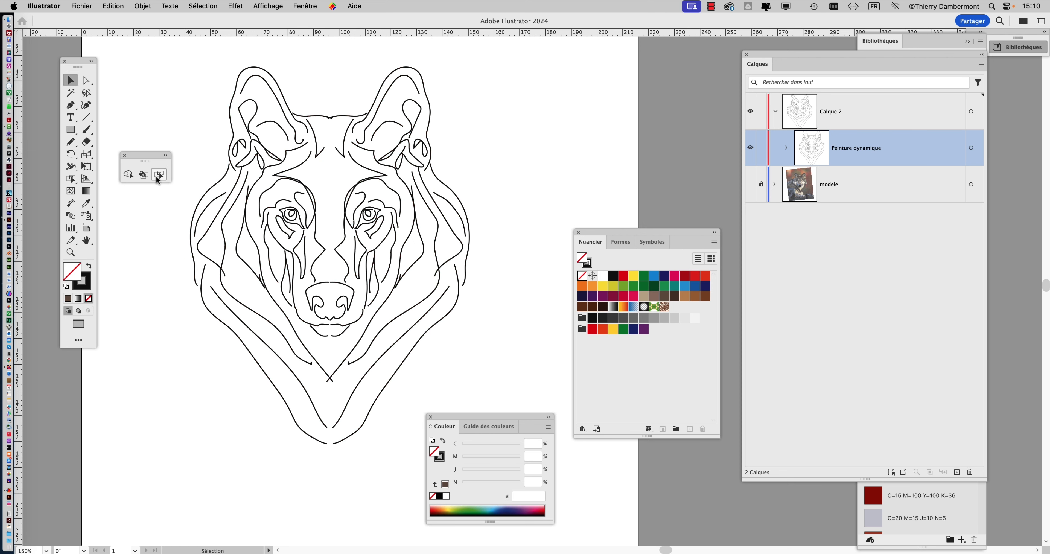
click(158, 177)
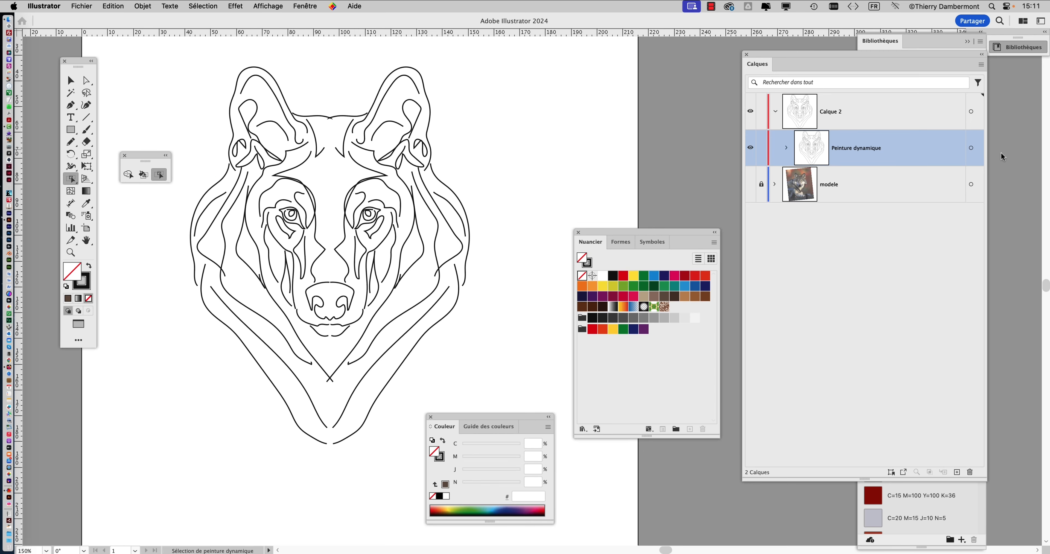
Reselect the Peinture dynamique group and change its custom gap limit to 10 mm.
click(971, 148)
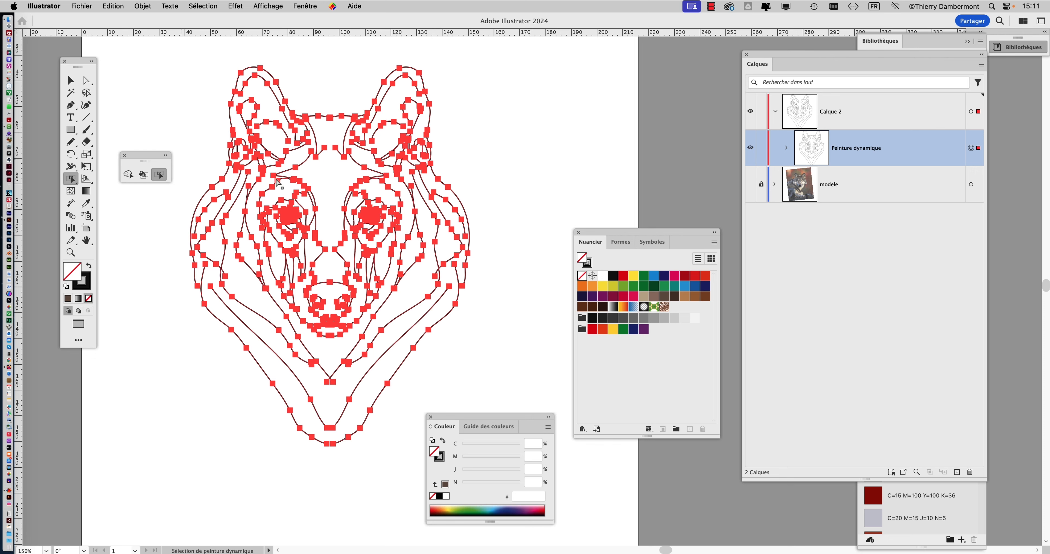
click(135, 7)
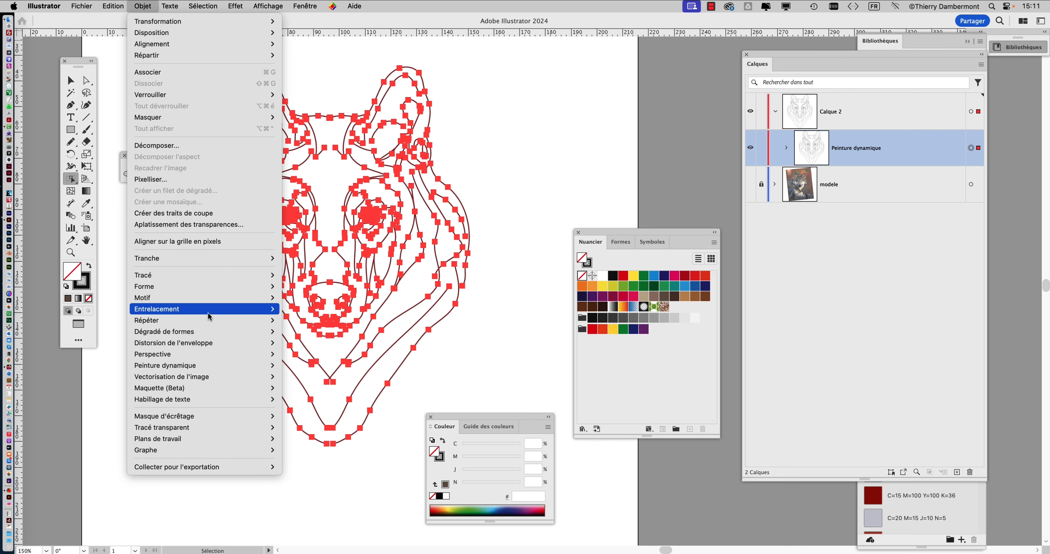
mouse_move(215, 392)
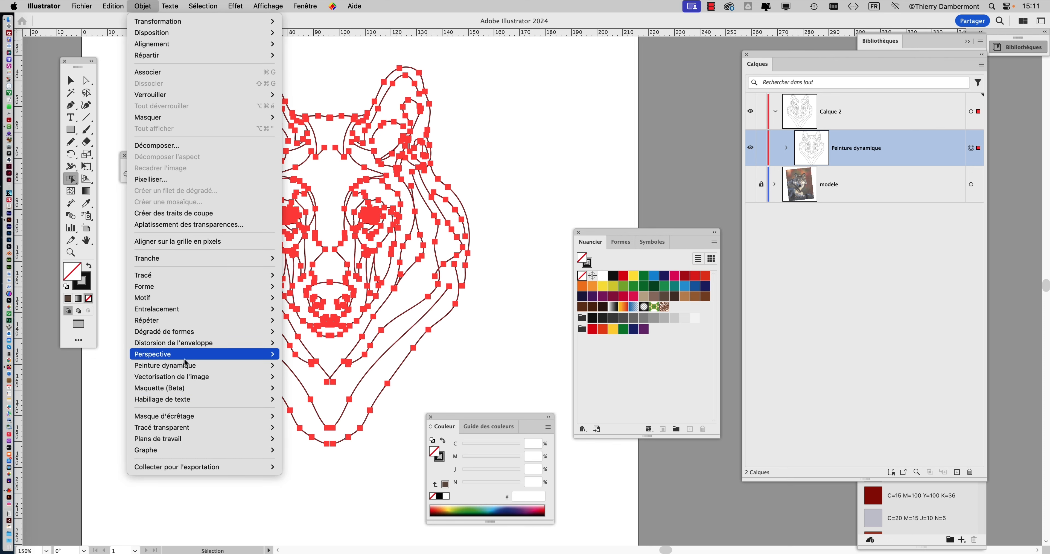
mouse_move(213, 367)
click(332, 406)
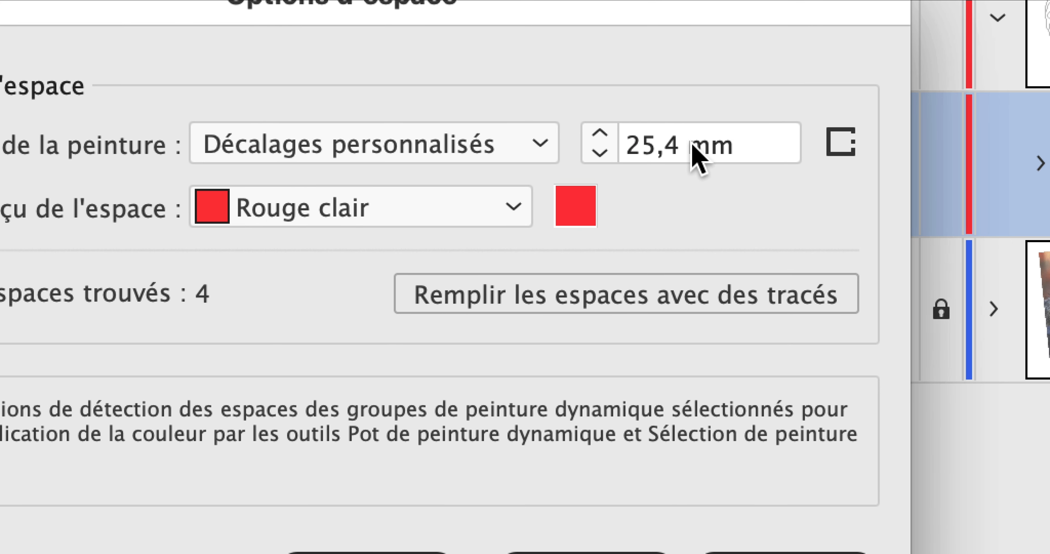
drag(692, 142, 615, 140)
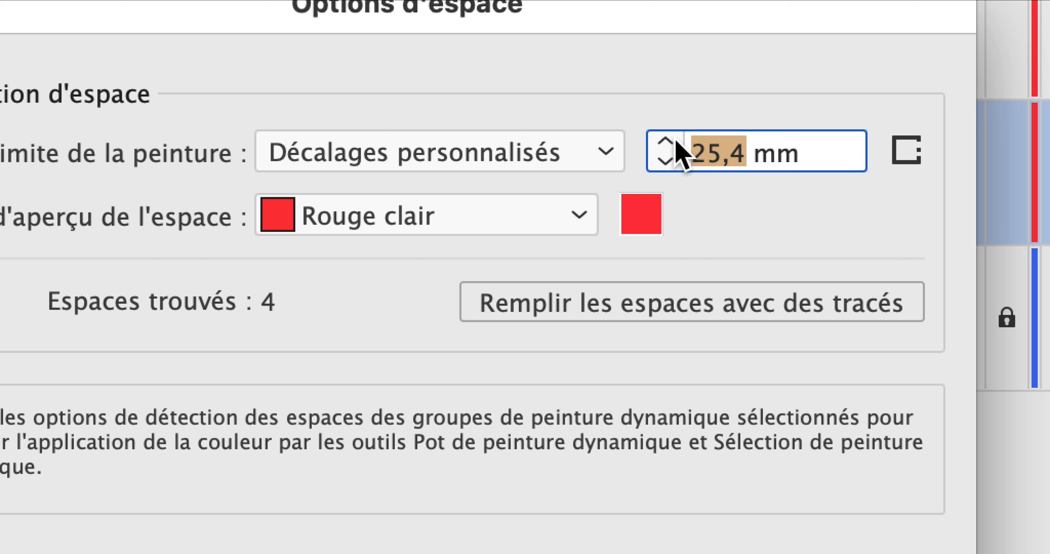
text(10)
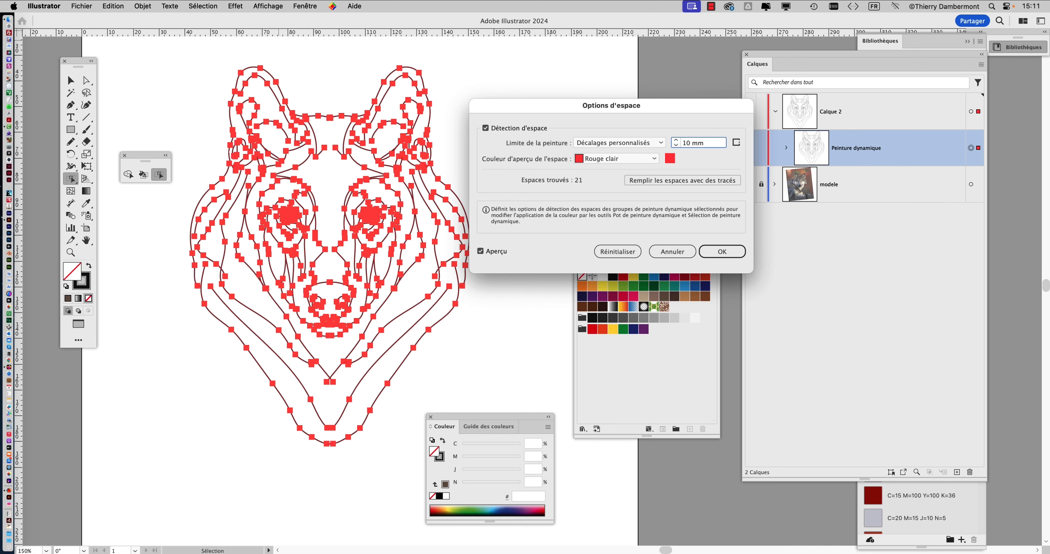
click(722, 251)
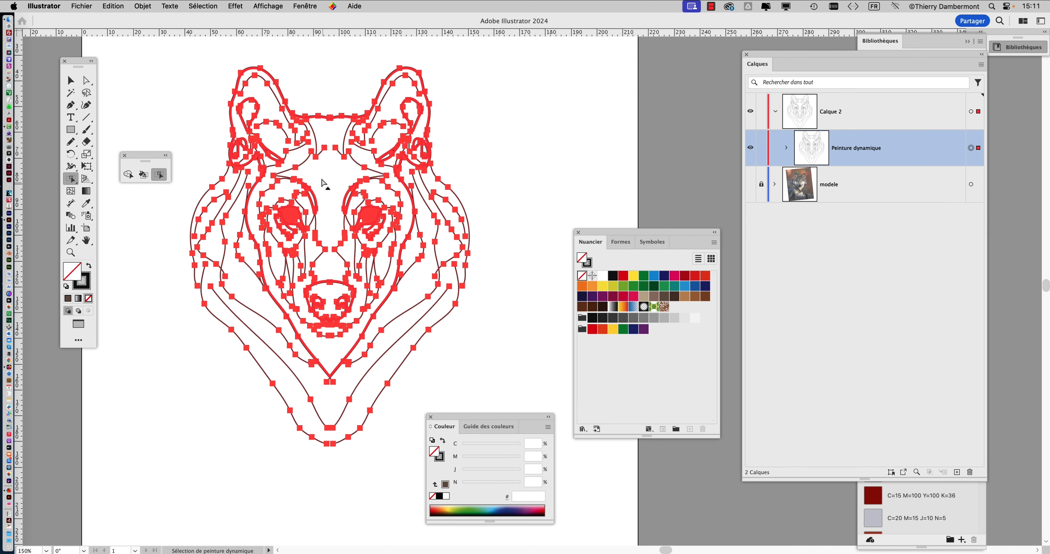
Deselect the group, pick the Live Paint Selection tool, then return to the Selection tool to review the lines.
click(70, 80)
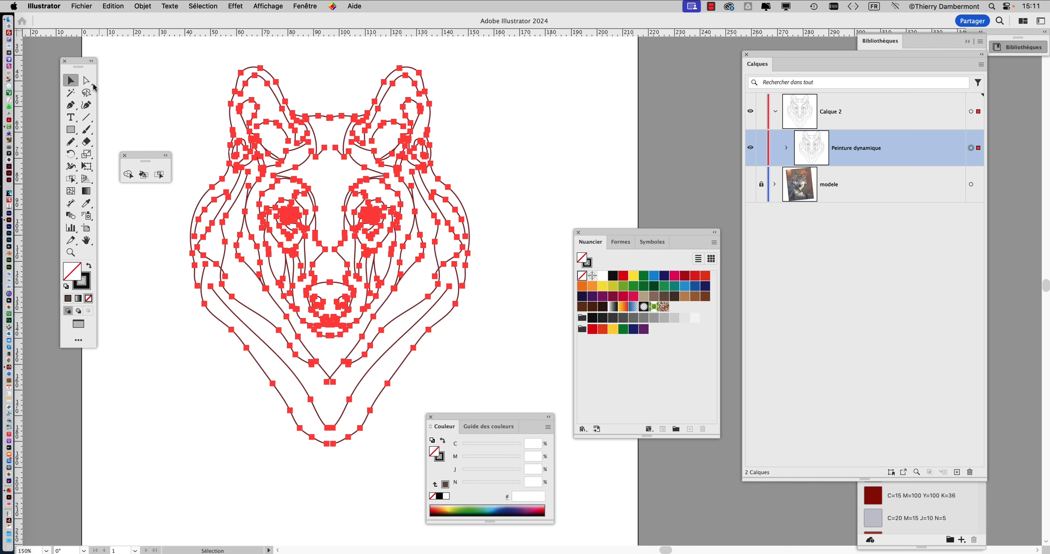
click(170, 102)
click(159, 174)
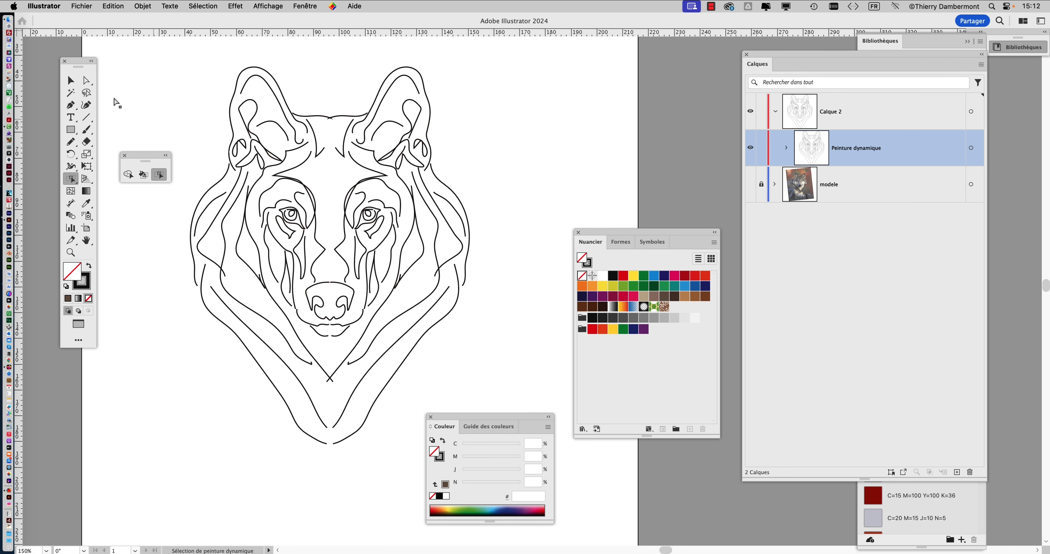
click(79, 87)
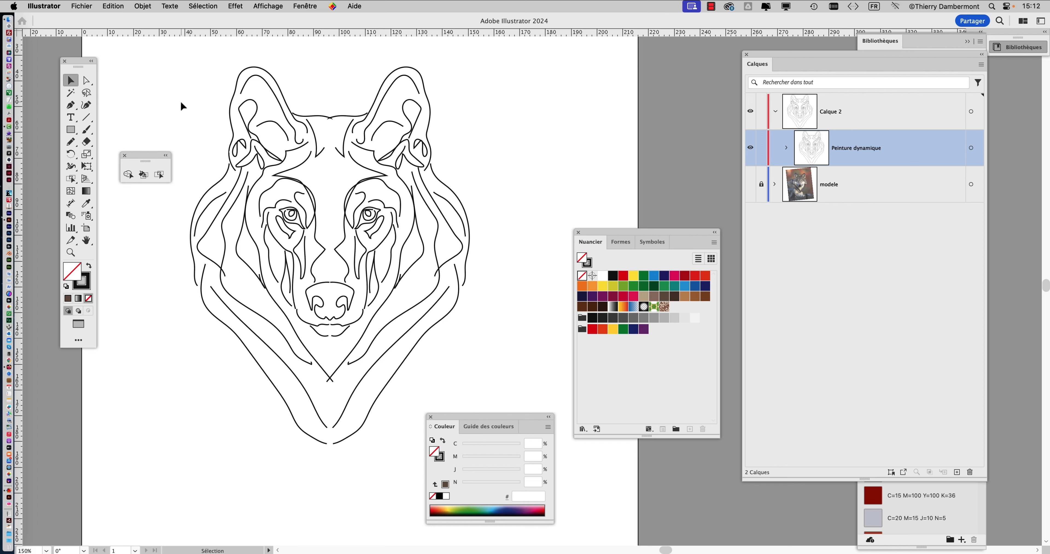
Lock the Peinture dynamique layer and move the Swatches panel closer to the canvas.
key(super)
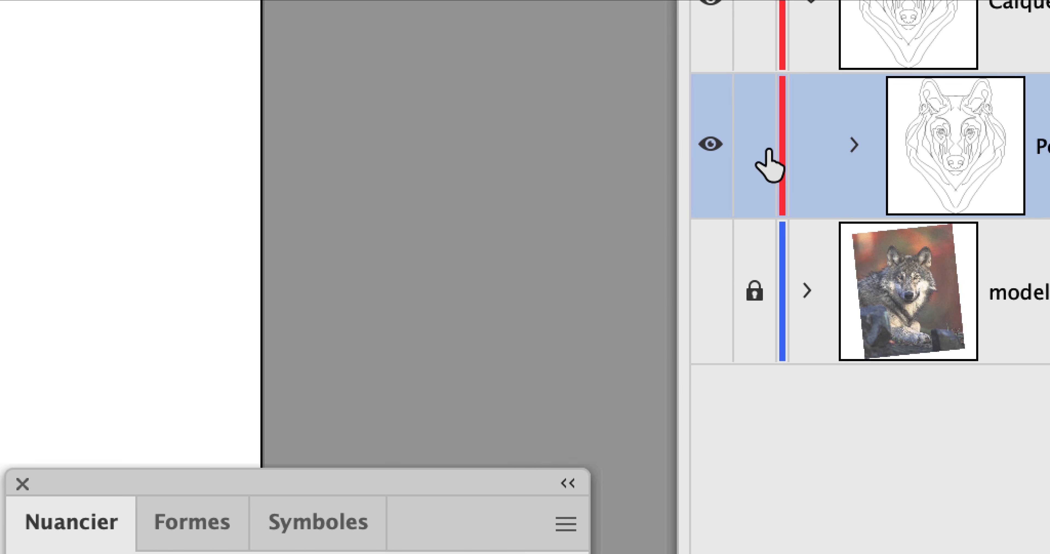
click(766, 155)
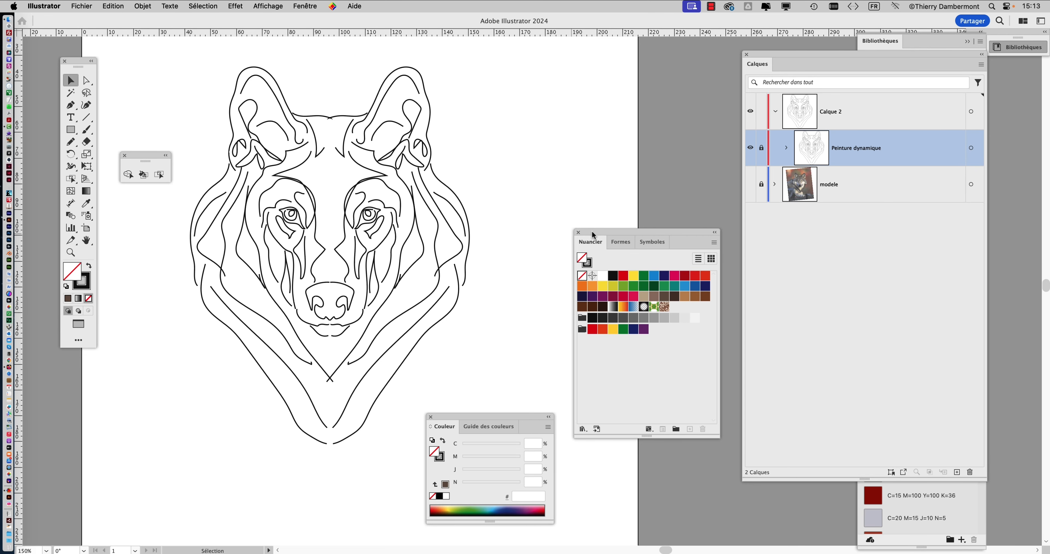
drag(594, 235, 647, 237)
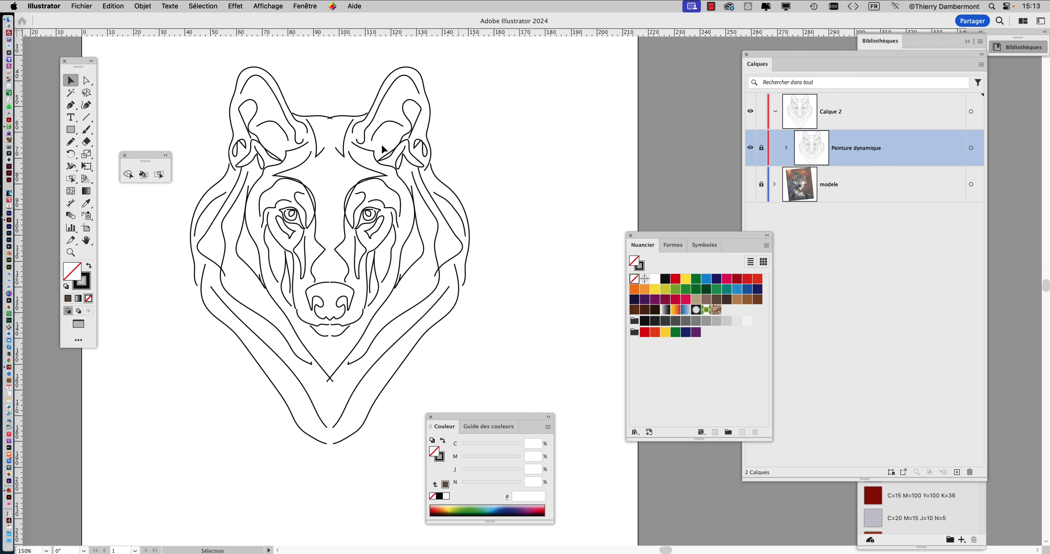
Pick the Pencil tool with the blue C=70 M=15 J=0 N=0 stroke swatch and show the Control bar.
click(70, 142)
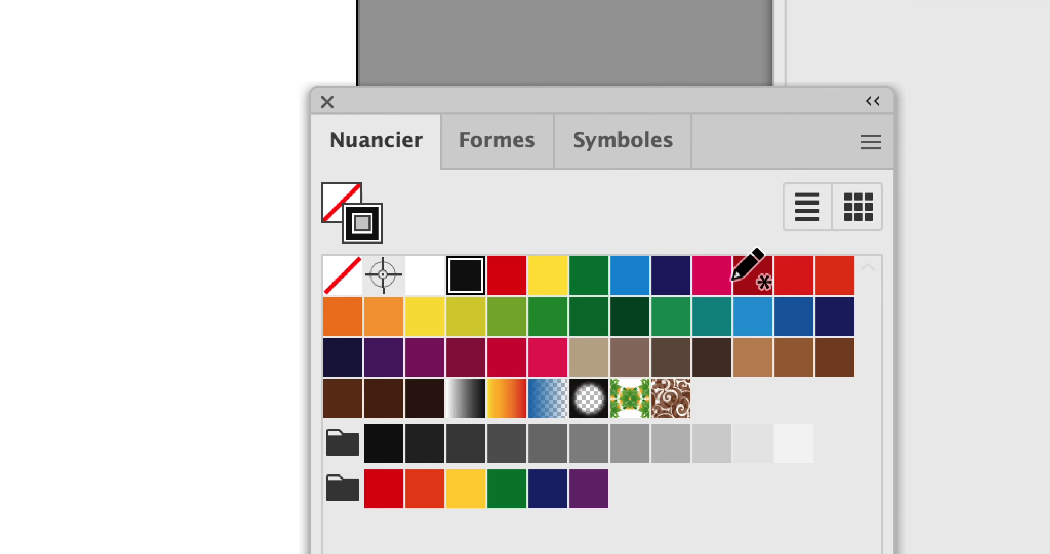
click(736, 289)
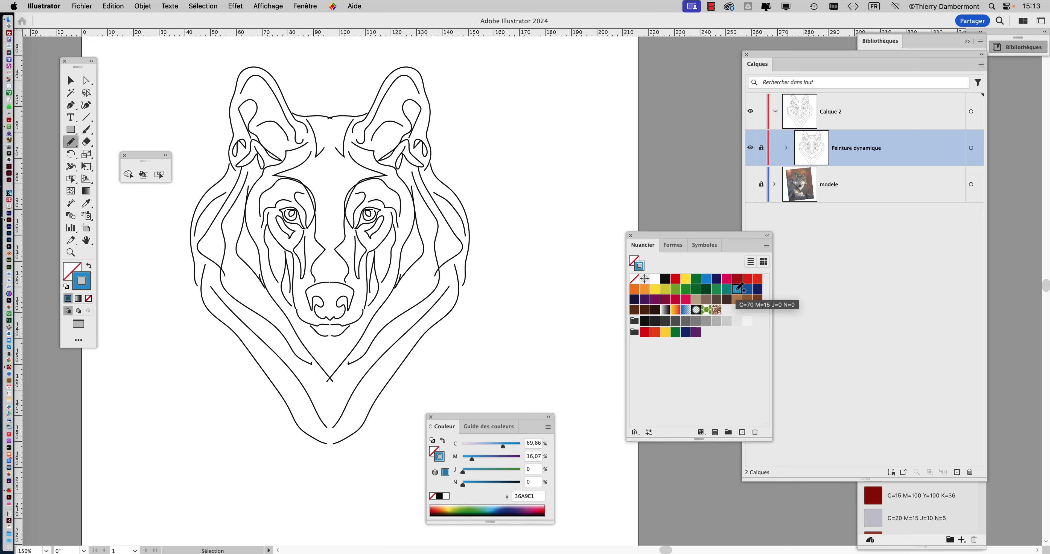
click(314, 6)
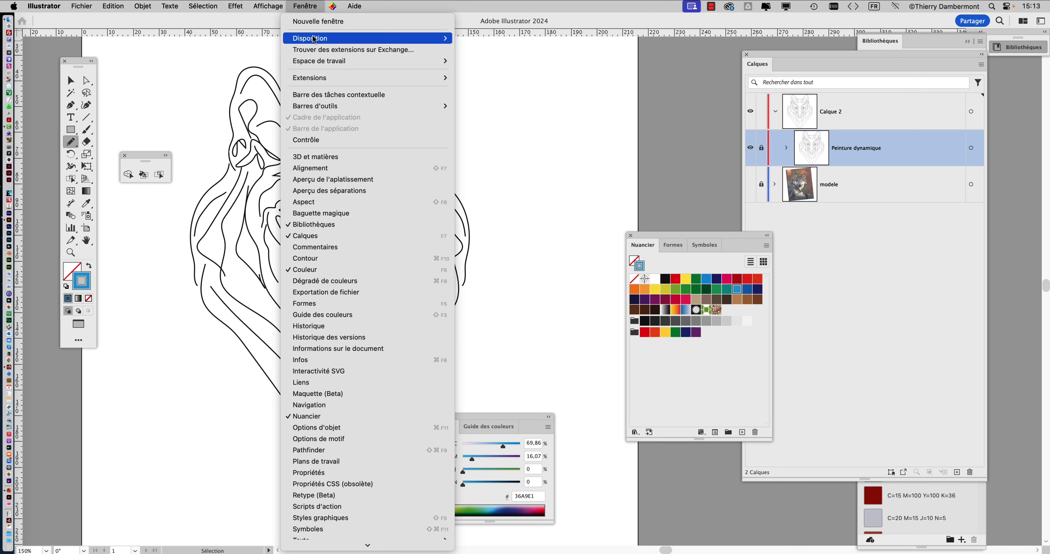
click(333, 140)
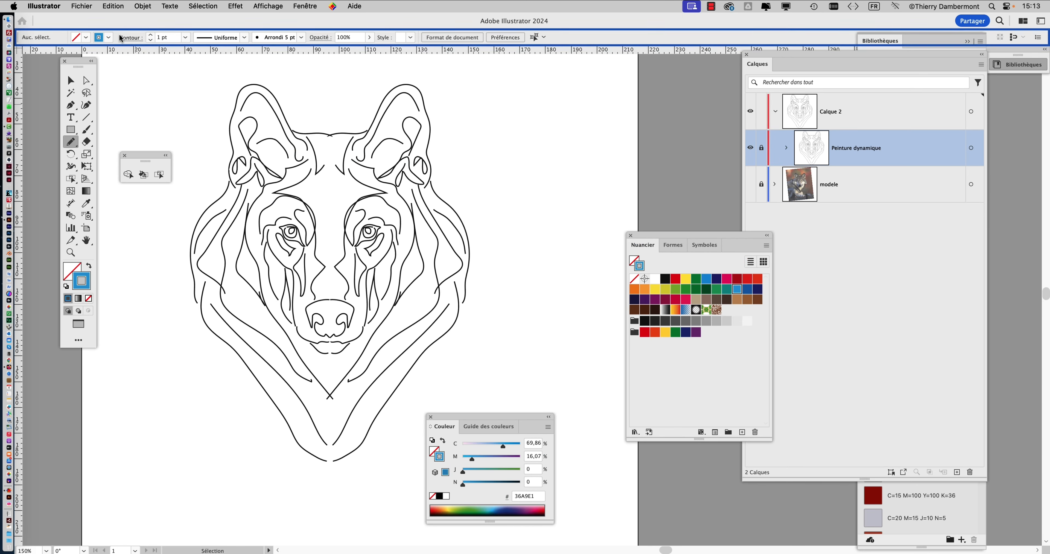
Set the Pencil stroke to 2 pt and draw a short line closing a gap between the forehead lines.
click(151, 35)
scroll(314, 138, up, 5)
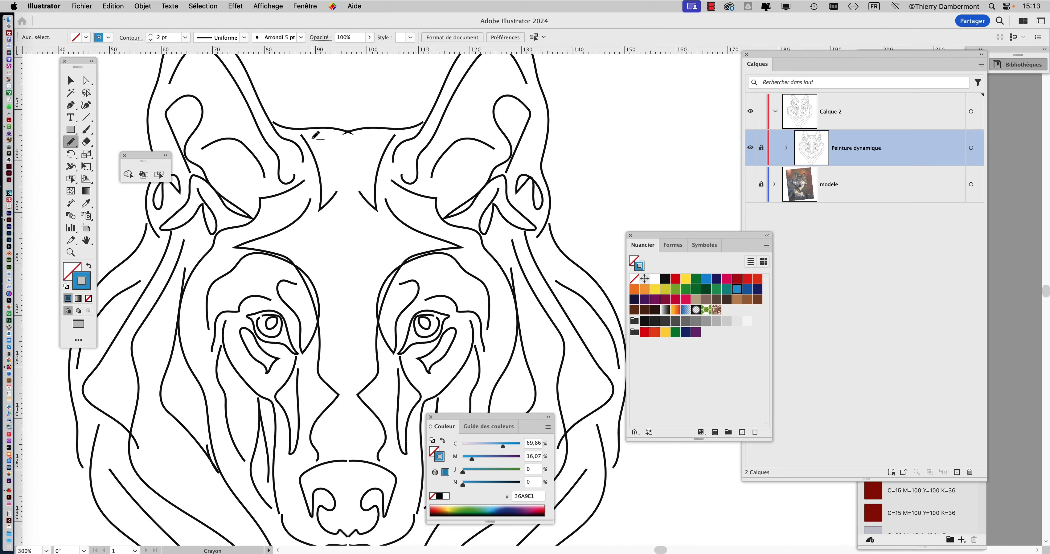
scroll(316, 137, left, 5)
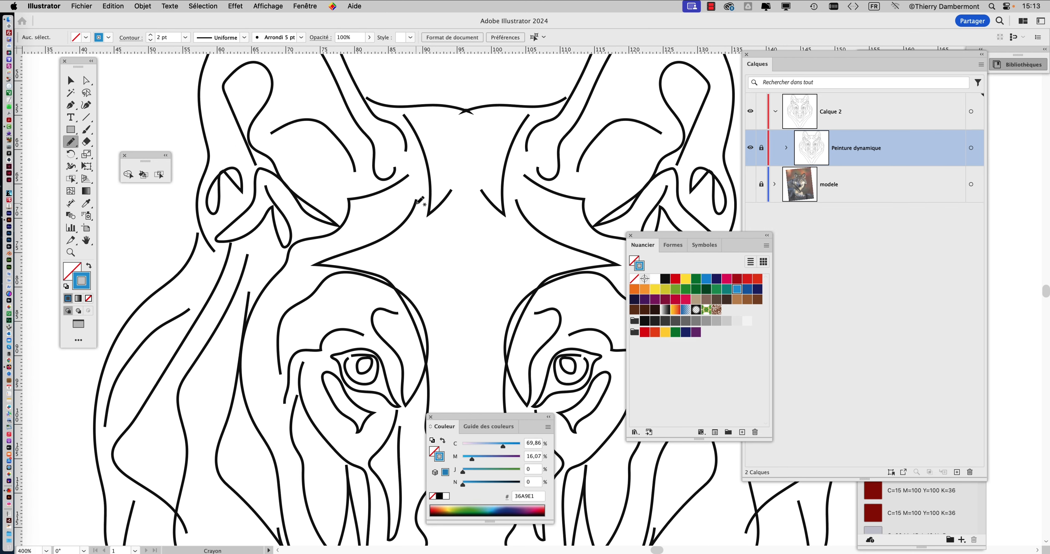
drag(415, 203, 433, 187)
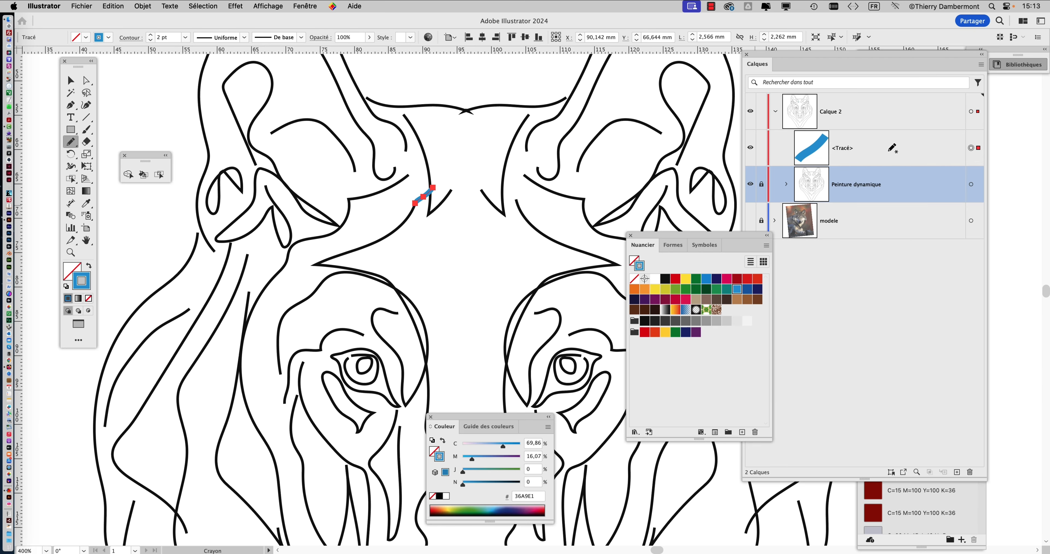
Reduce the new line's stroke to 1 pt and recolour it yellow.
click(150, 40)
scroll(474, 175, up, 1)
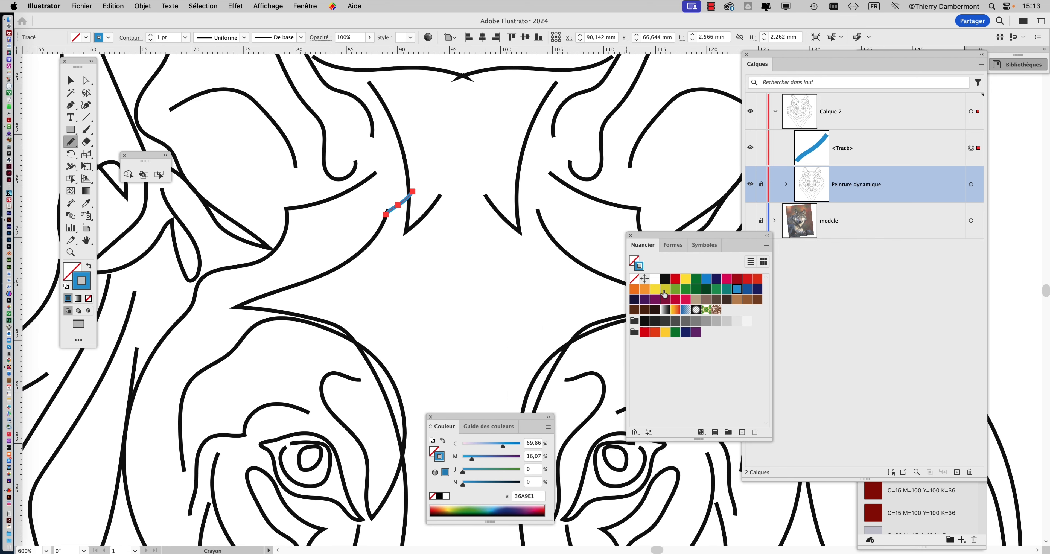
click(663, 292)
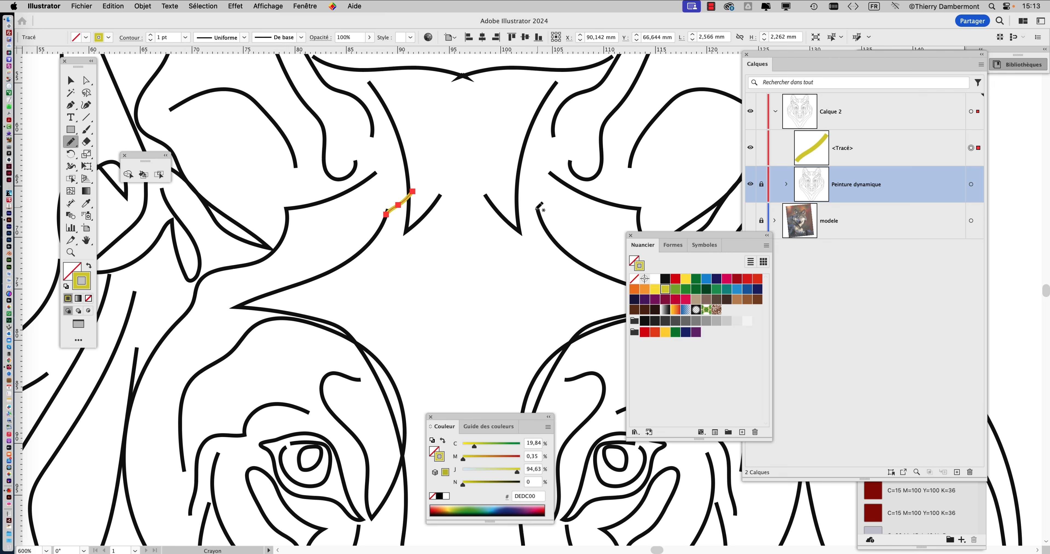
Draw short yellow pencil lines closing the gaps between the forehead and the inner ear lines.
mouse_move(434, 198)
mouse_down()
mouse_move(525, 205)
mouse_move(540, 215)
mouse_move(566, 257)
mouse_up()
scroll(564, 198, up, 3)
drag(547, 178, 563, 145)
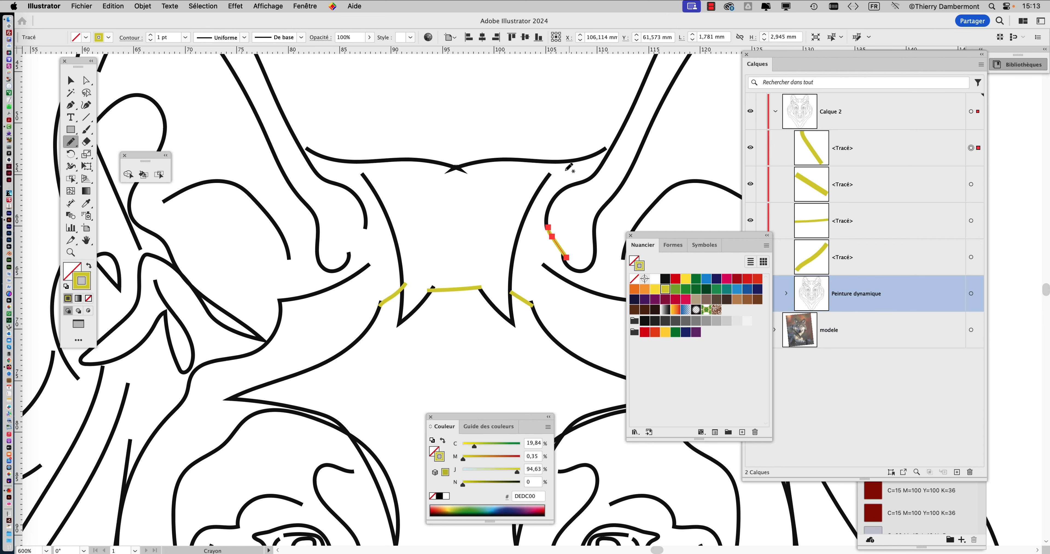
drag(555, 162, 547, 177)
drag(355, 163, 363, 175)
drag(367, 226, 347, 258)
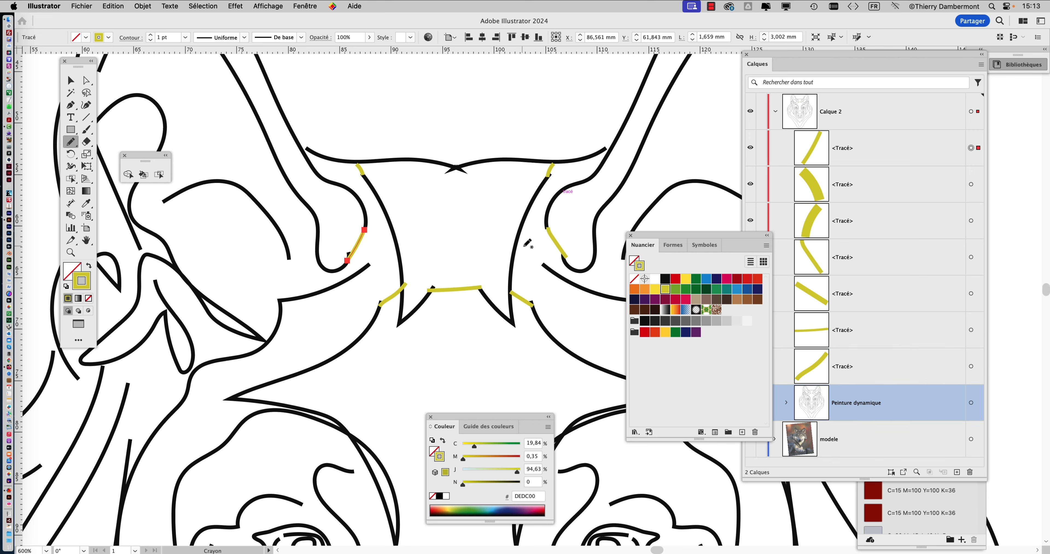
Close the gaps along both ears' edges with short yellow pencil strokes.
scroll(496, 218, down, 3)
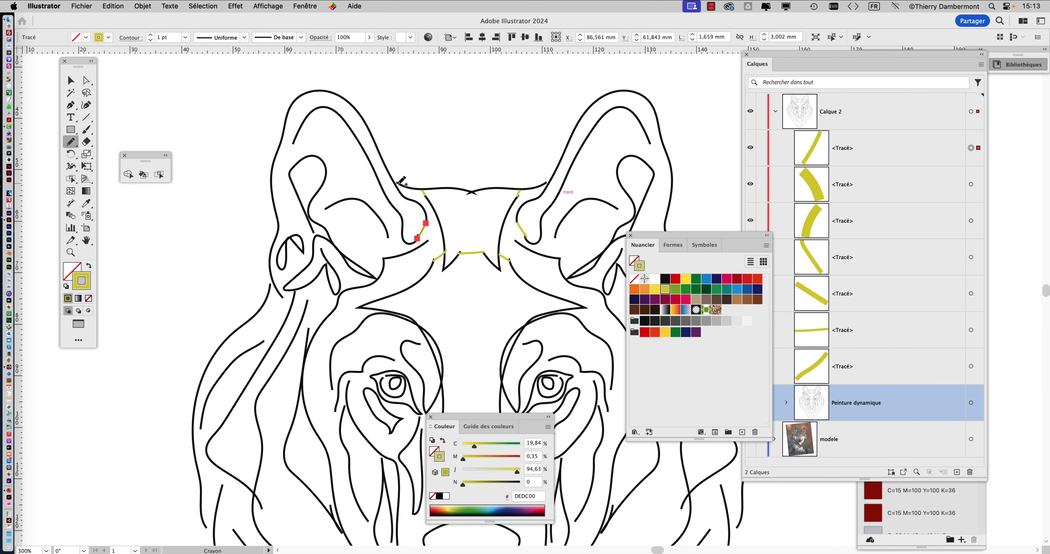
drag(399, 183, 393, 179)
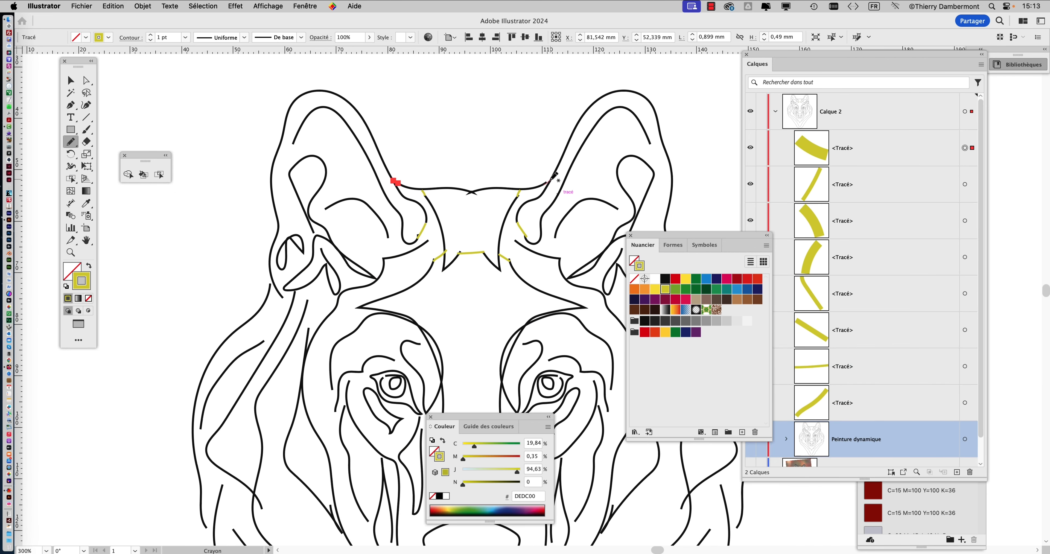
drag(553, 178, 553, 178)
drag(292, 144, 294, 171)
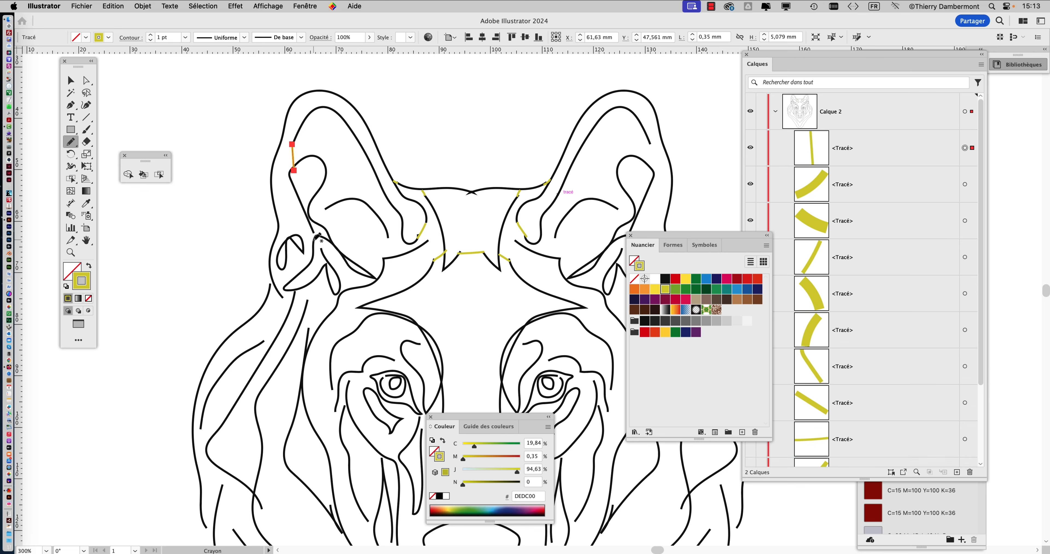
drag(313, 233, 315, 240)
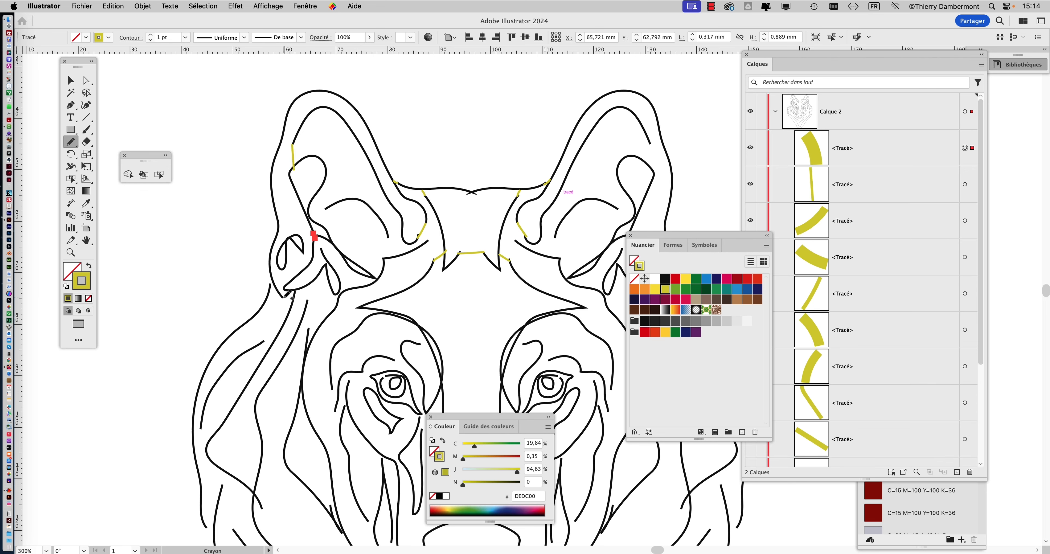
drag(284, 297, 291, 307)
Bridge the gaps in the side lines just below both ears with pencil strokes.
scroll(352, 241, down, 3)
scroll(351, 242, right, 5)
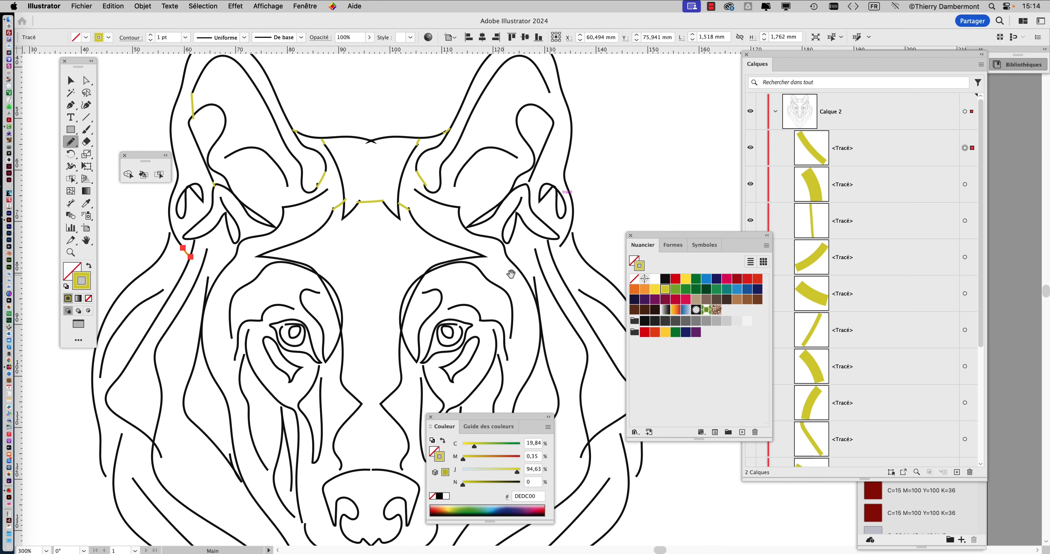
mouse_move(561, 245)
mouse_down()
mouse_move(550, 257)
mouse_move(534, 250)
mouse_up()
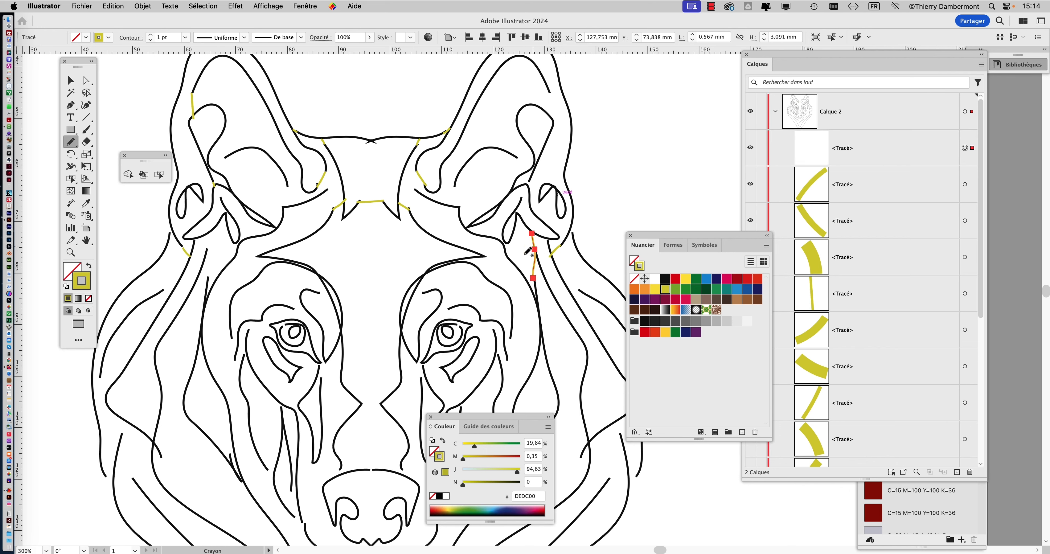
drag(208, 279, 207, 249)
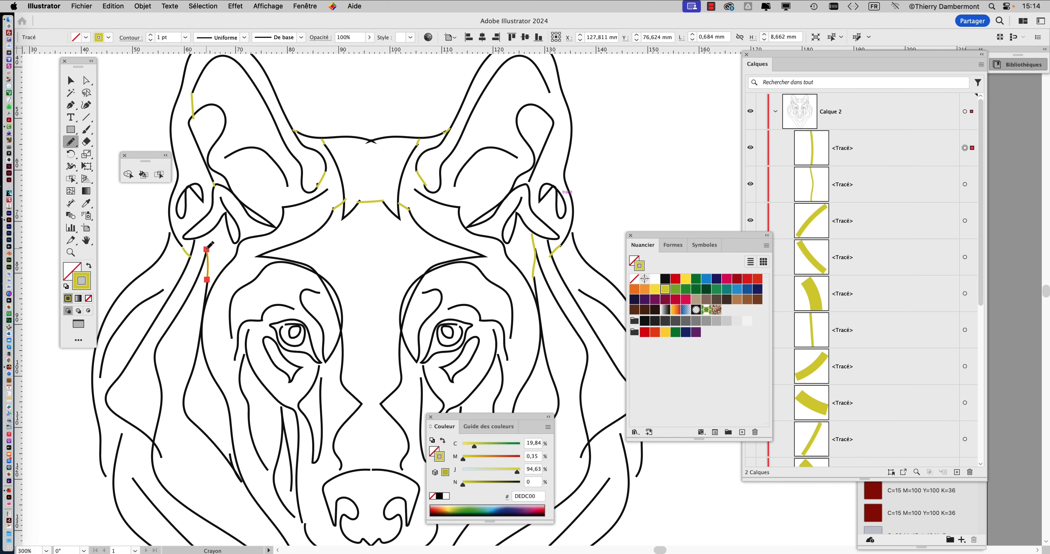
Close the remaining gaps at the ear bases and between the ears and forehead with pencil strokes.
scroll(285, 204, left, 5)
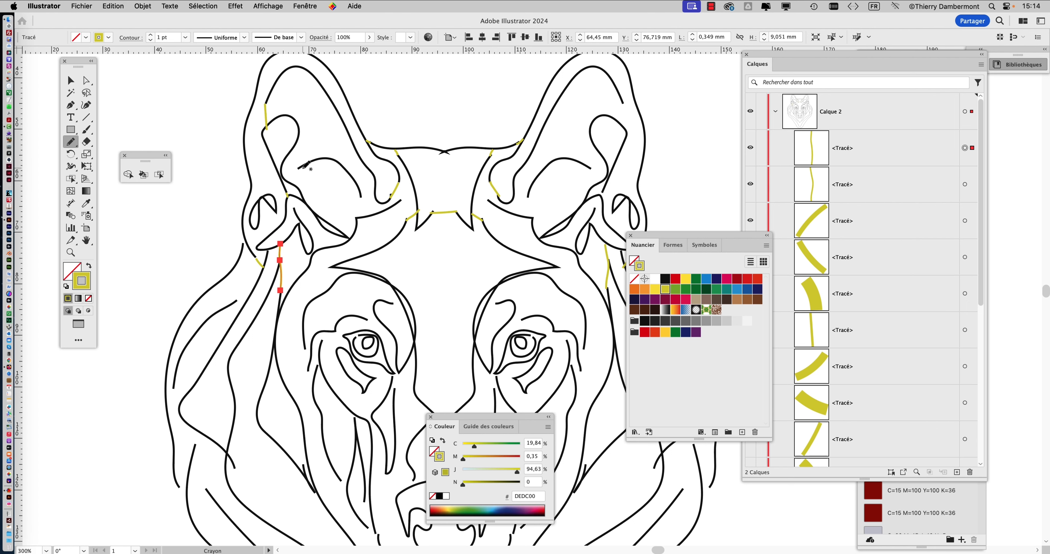
drag(287, 176, 283, 179)
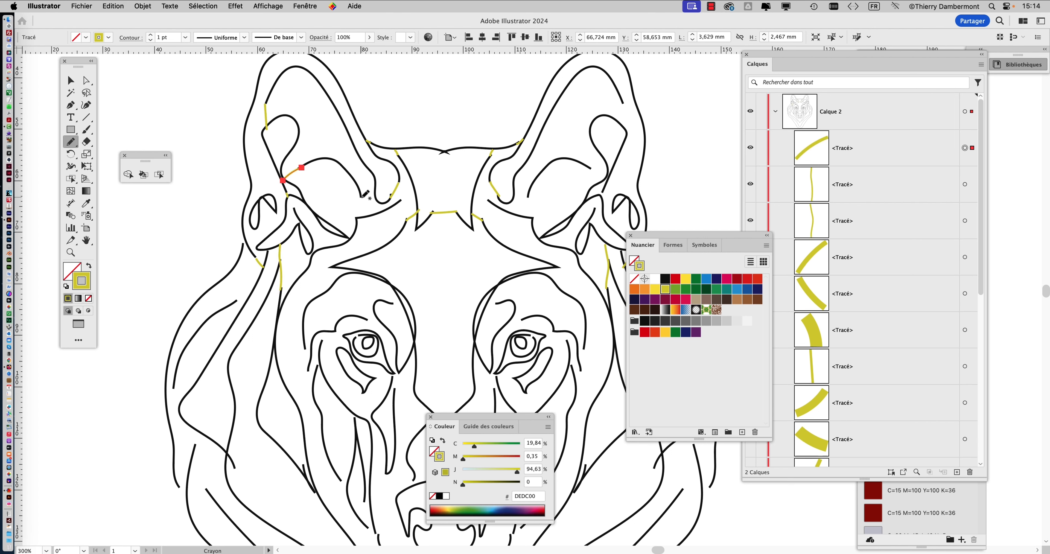
drag(362, 197, 359, 218)
drag(527, 196, 527, 217)
drag(474, 195, 469, 191)
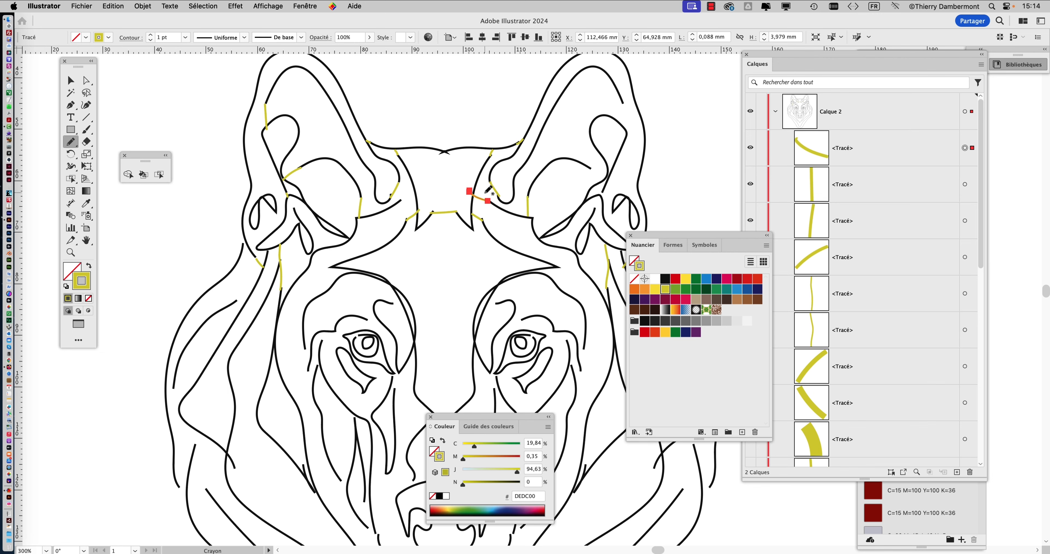
drag(590, 168, 603, 179)
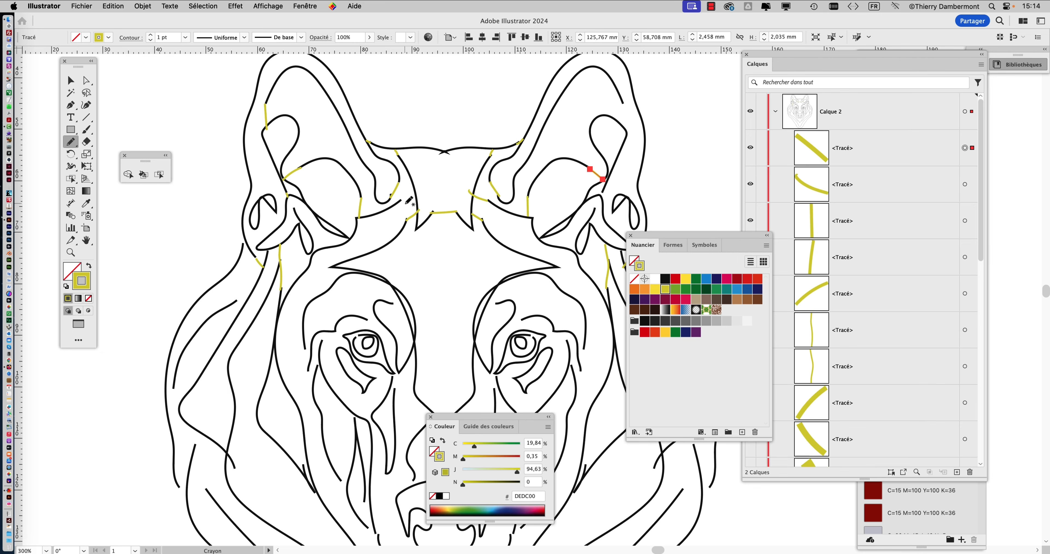
drag(410, 195, 420, 185)
Close the gaps around the nose and mouth lines of the muzzle with short pencil strokes.
scroll(432, 220, down, 6)
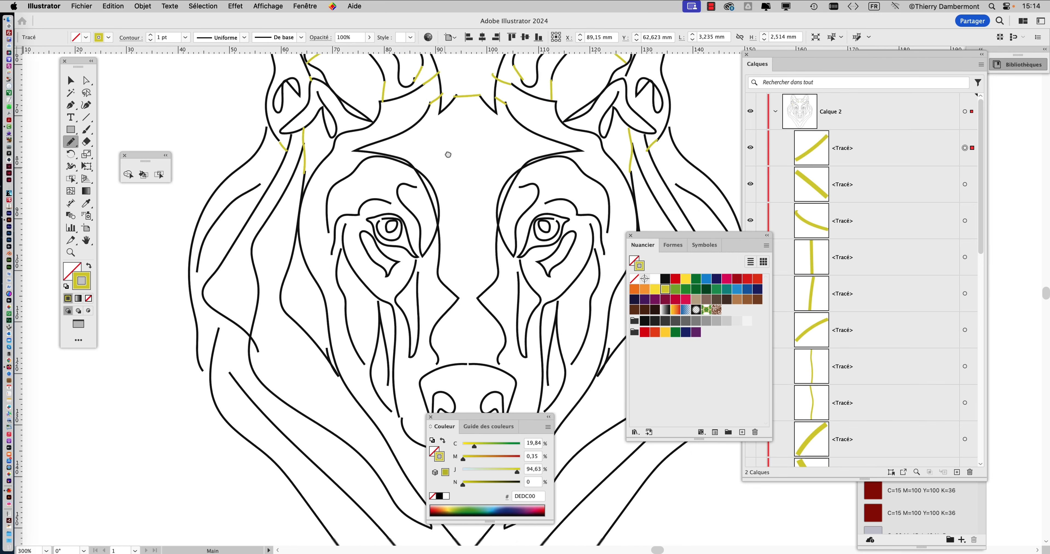
scroll(438, 235, down, 3)
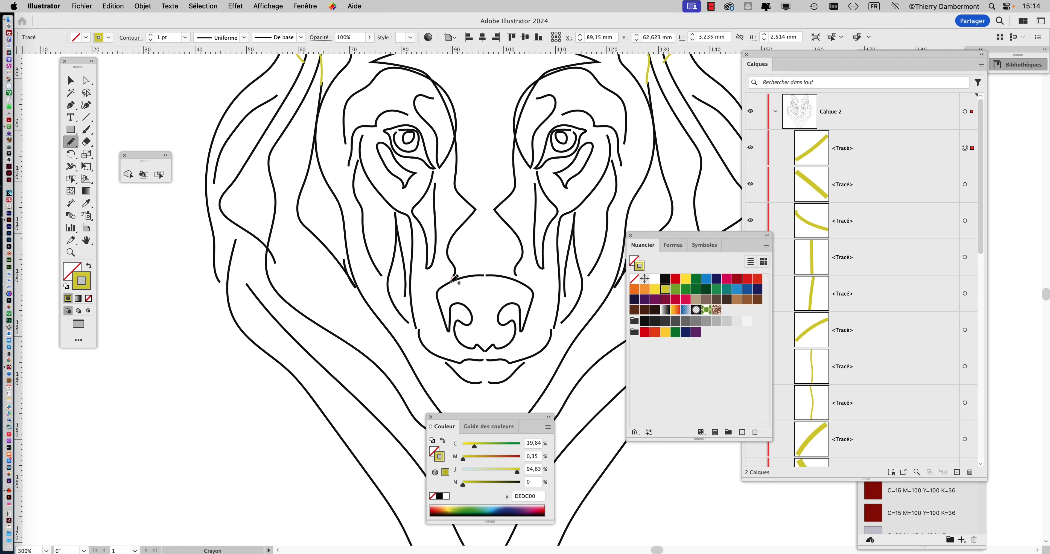
drag(453, 276, 450, 283)
drag(515, 277, 491, 276)
mouse_move(417, 328)
mouse_down()
mouse_move(464, 362)
mouse_move(443, 361)
mouse_up()
drag(554, 326, 551, 331)
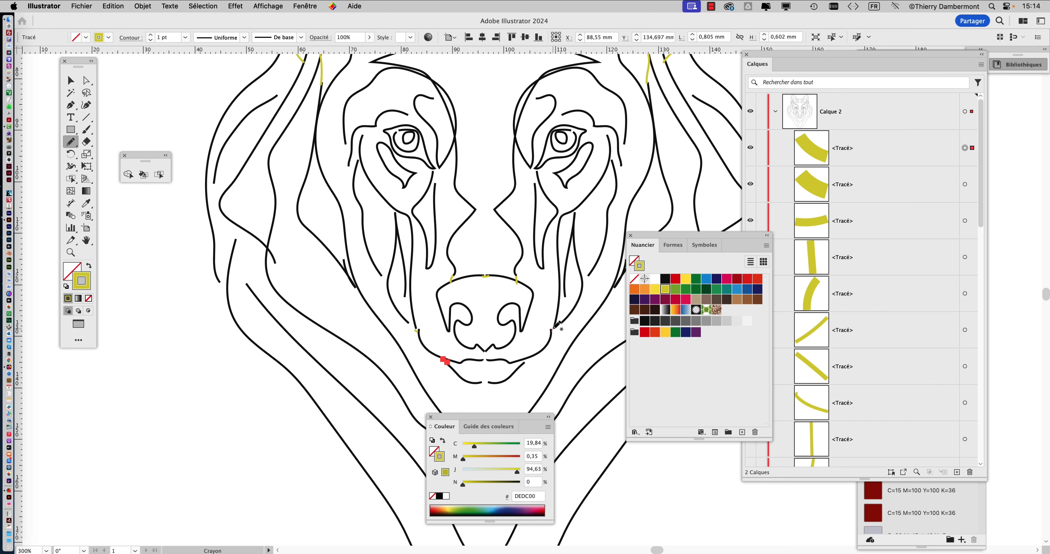
drag(522, 365, 529, 357)
Bridge the gaps in the lines forming the V-shaped chest below the chin.
scroll(526, 358, down, 6)
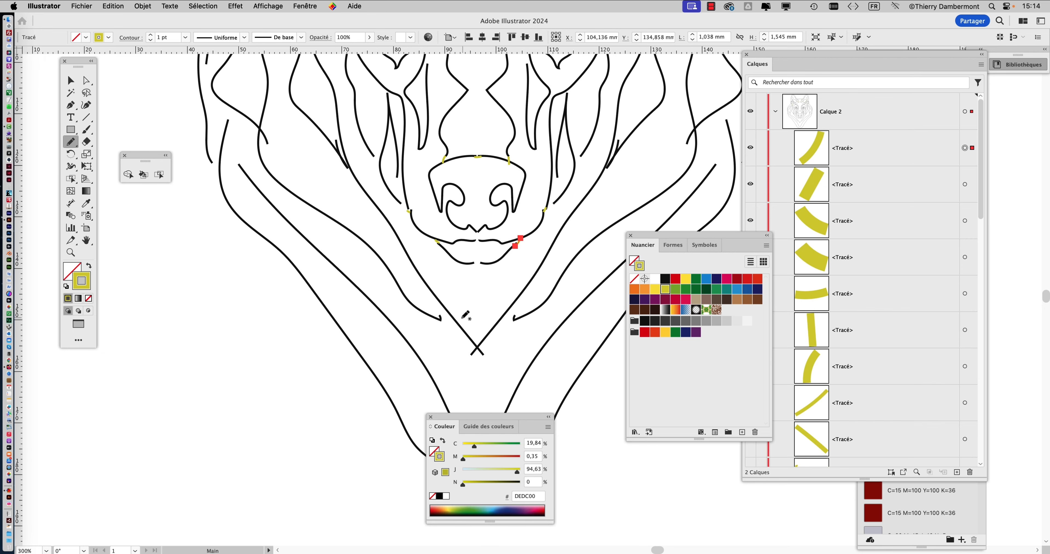
drag(442, 320, 480, 330)
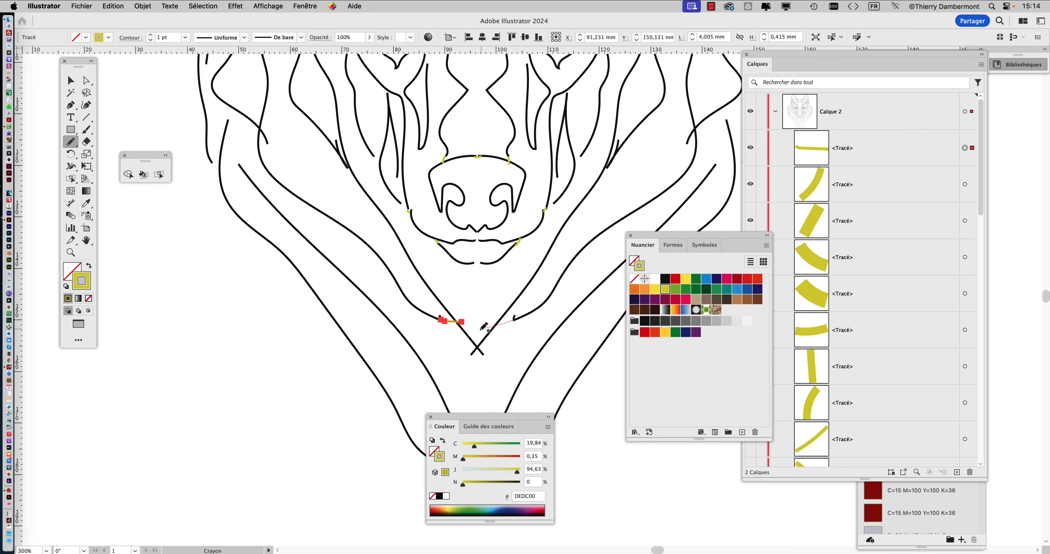
drag(434, 284, 507, 302)
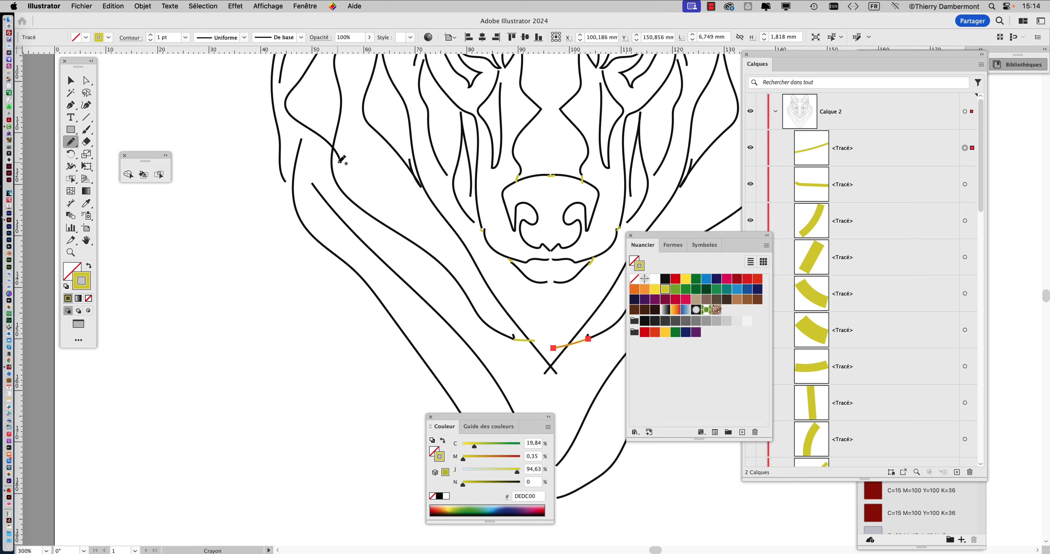
Close the gaps in the left cheek's outer fur lines with short pencil strokes.
drag(313, 184, 302, 139)
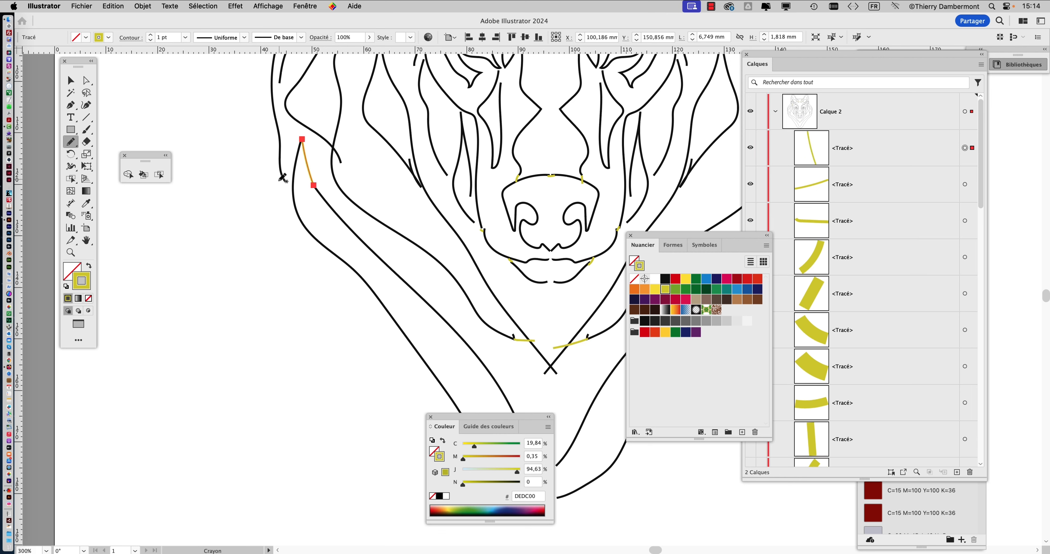
drag(290, 190, 285, 182)
drag(300, 140, 303, 120)
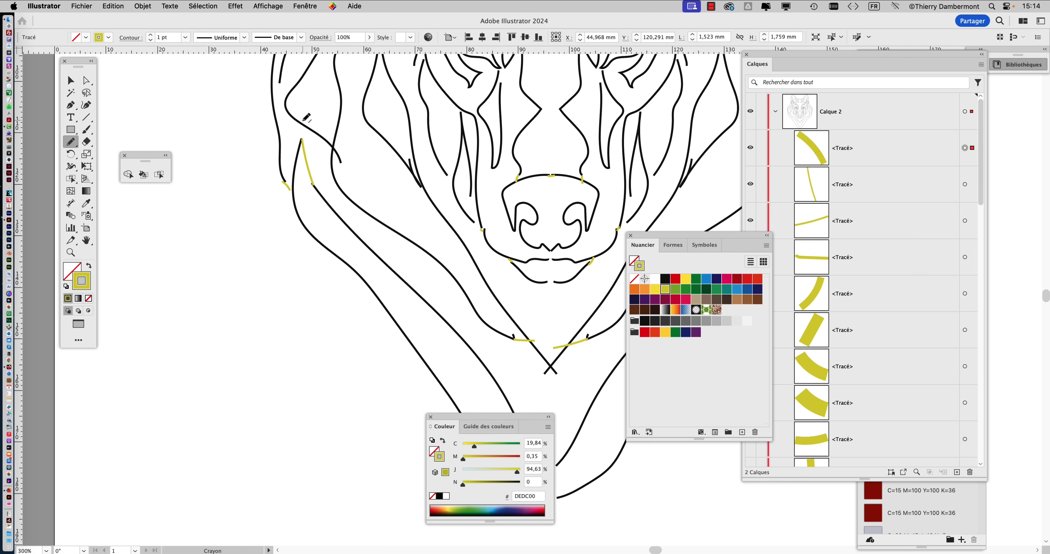
scroll(345, 162, up, 5)
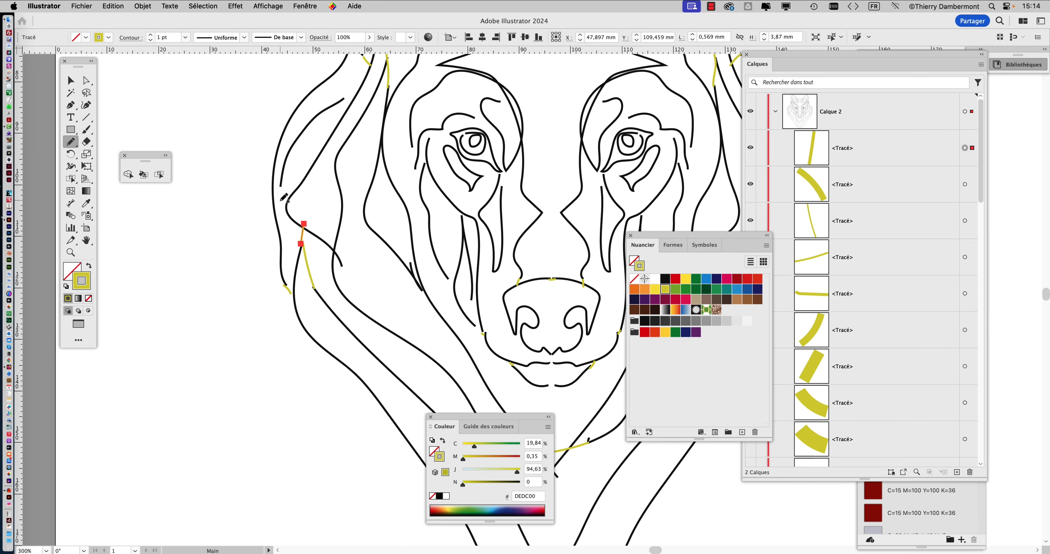
drag(281, 186, 286, 206)
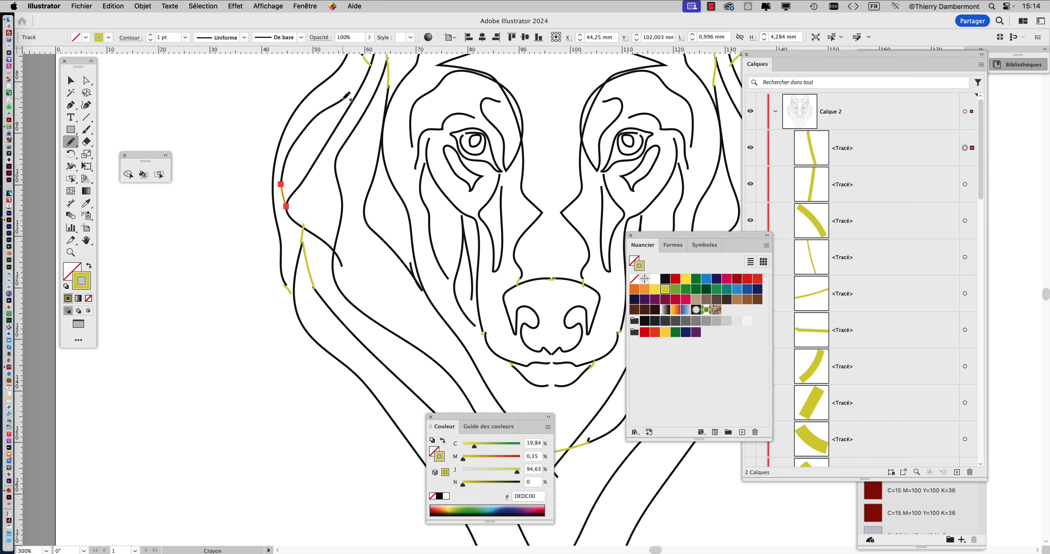
drag(364, 79, 365, 77)
Close the gaps along the right side of the head outline with pencil strokes.
key(super+minus)
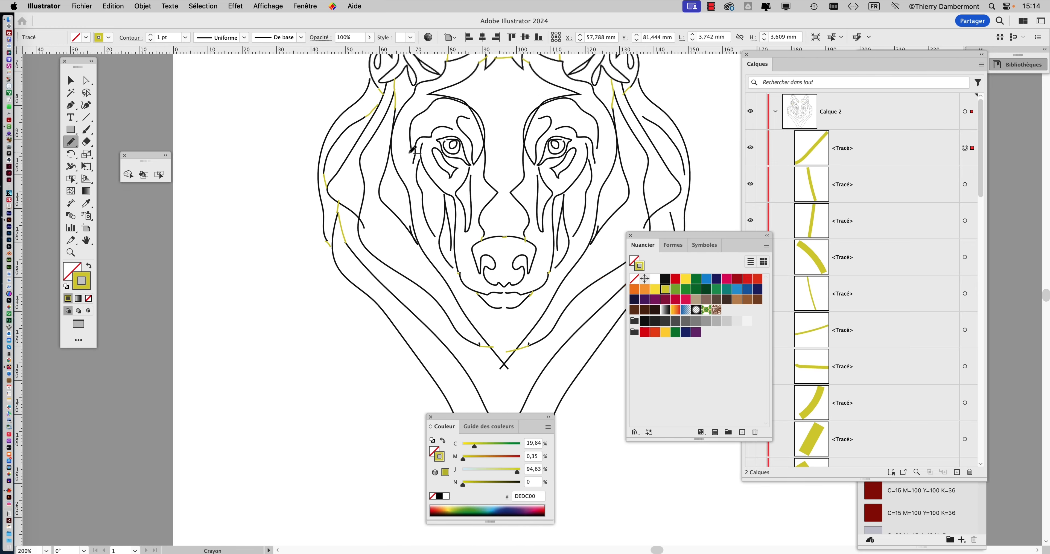
drag(505, 242, 403, 208)
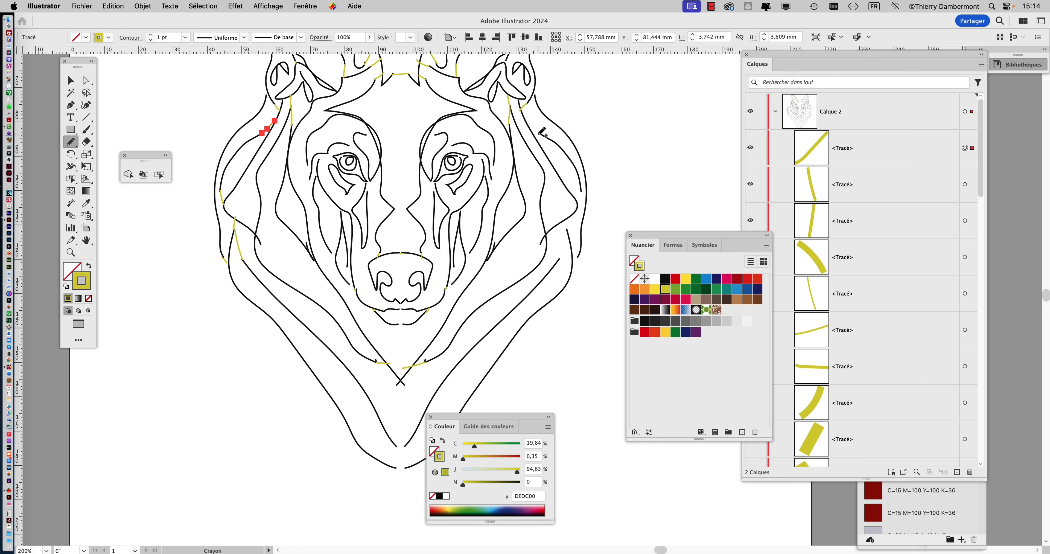
drag(539, 133, 528, 126)
drag(582, 191, 575, 210)
drag(575, 264, 579, 257)
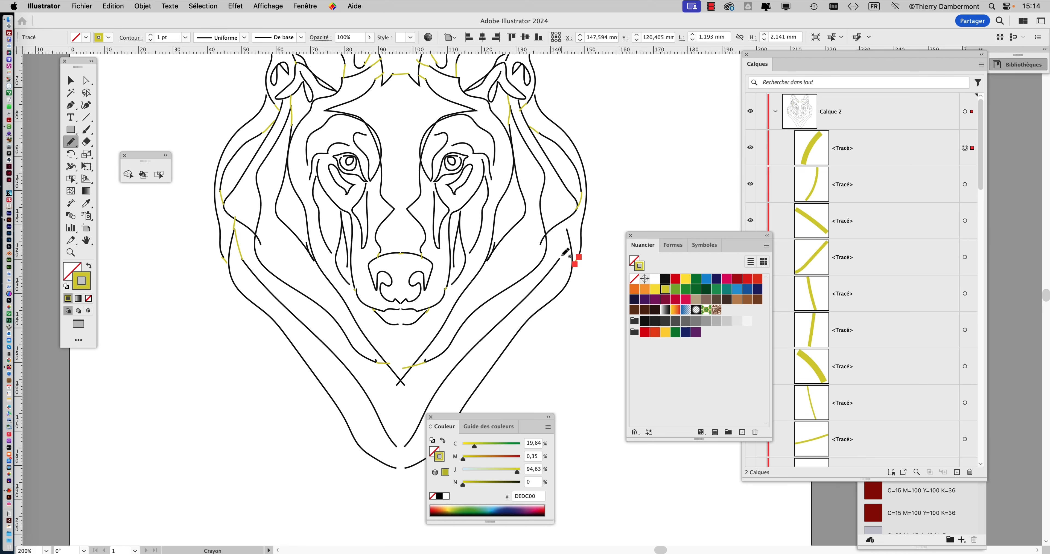
Bridge the gaps in the lines beside the muzzle on both cheeks.
scroll(530, 220, down, 3)
scroll(530, 220, right, 1)
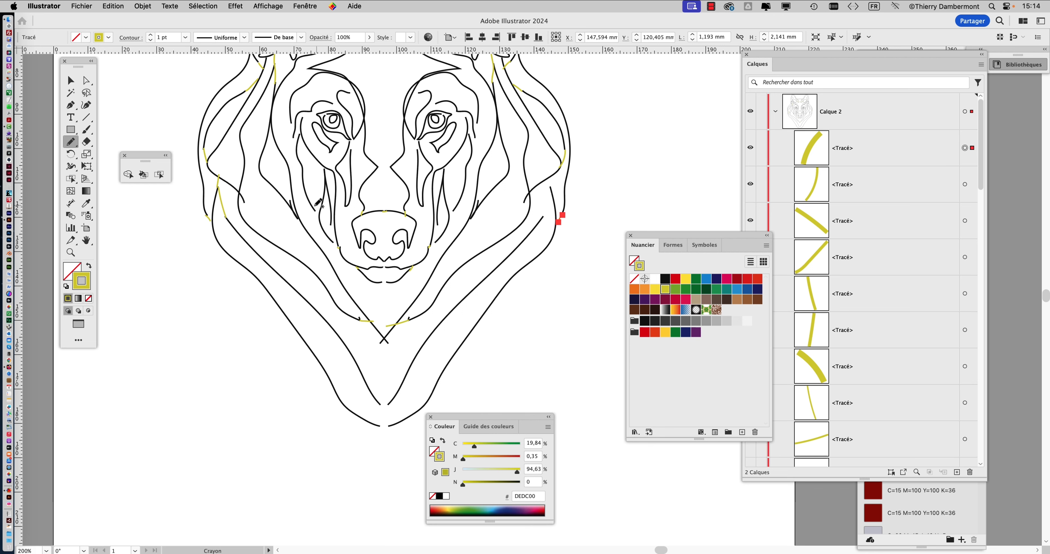
drag(314, 210, 319, 216)
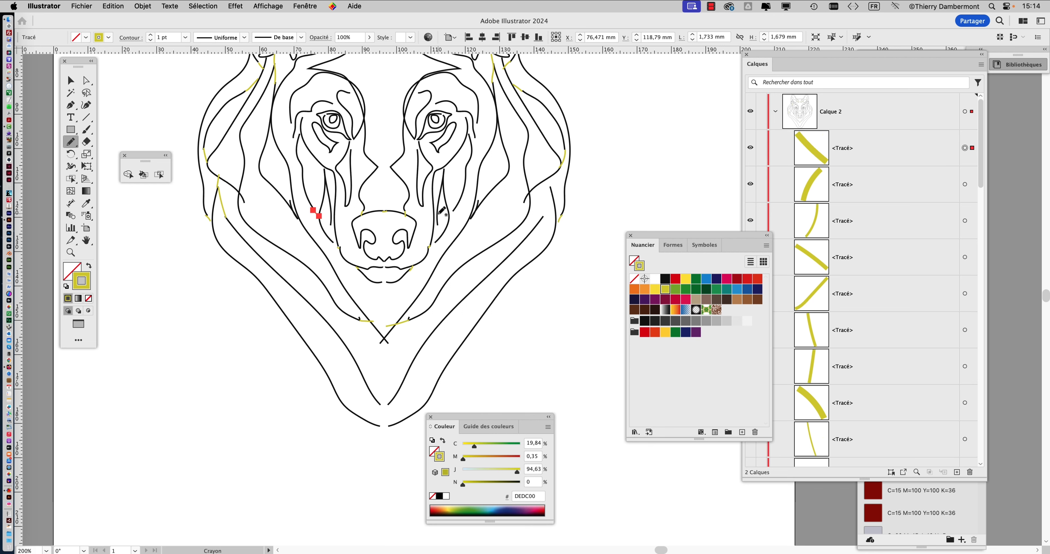
drag(455, 209, 430, 248)
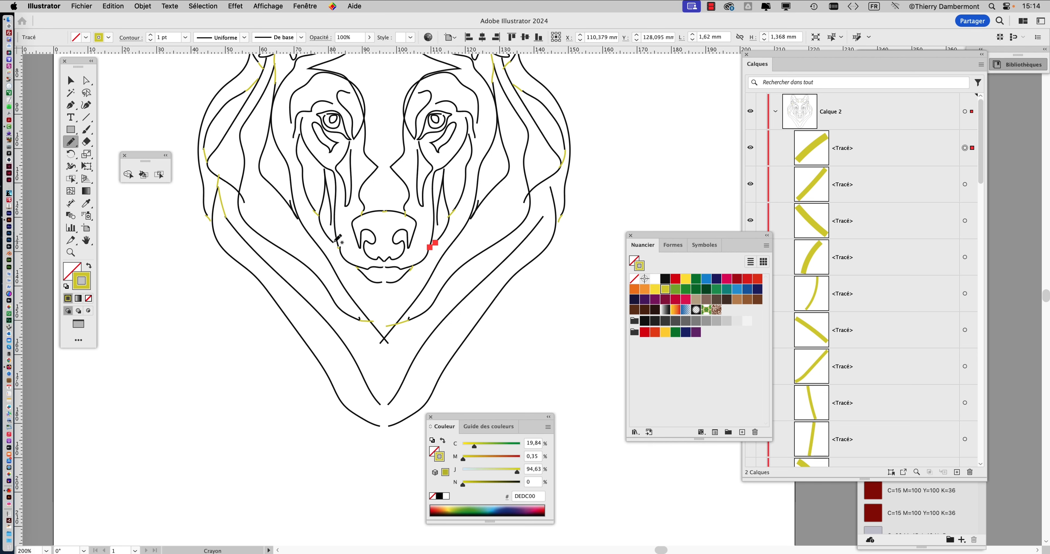
drag(338, 246, 332, 243)
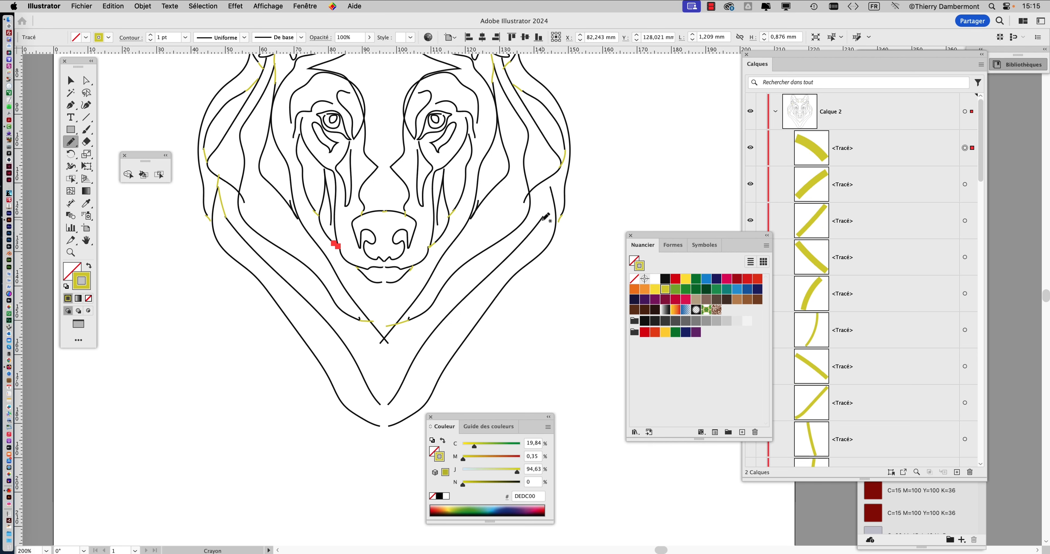
Close the gaps on the right outer fur line and at the bottom tip of the chin with pencil strokes.
drag(542, 219, 558, 174)
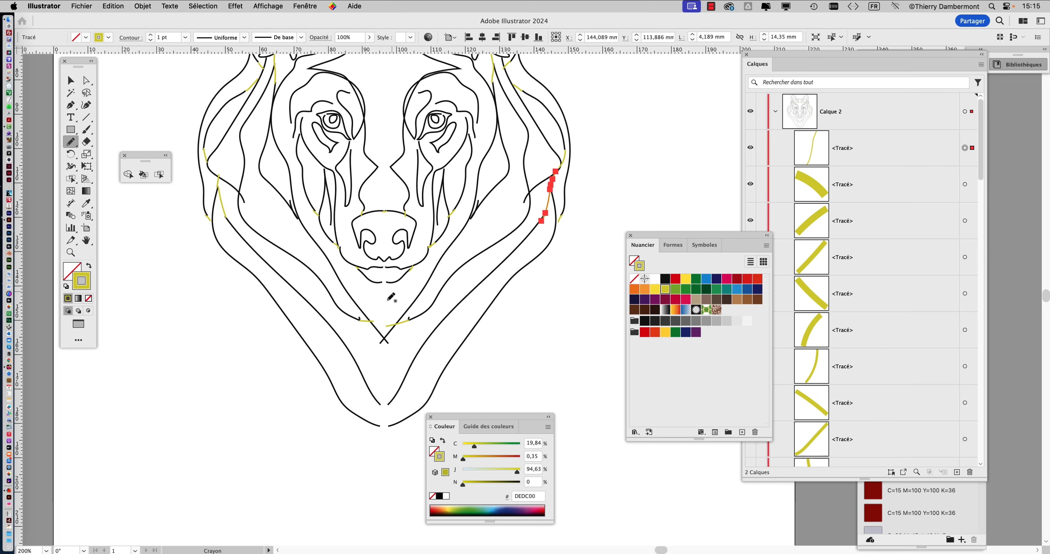
scroll(392, 299, down, 5)
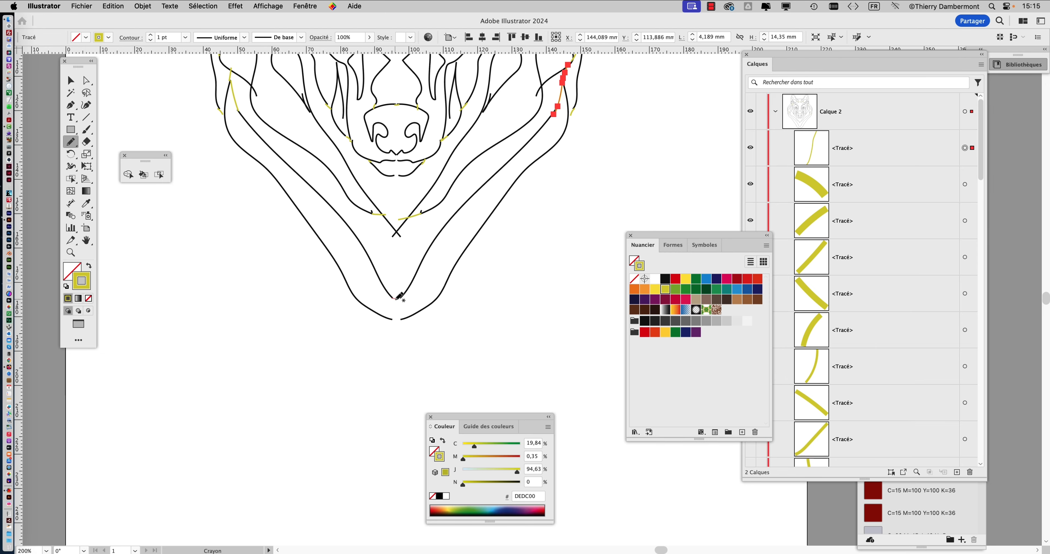
mouse_move(390, 297)
mouse_down()
mouse_move(401, 298)
mouse_move(405, 317)
mouse_up()
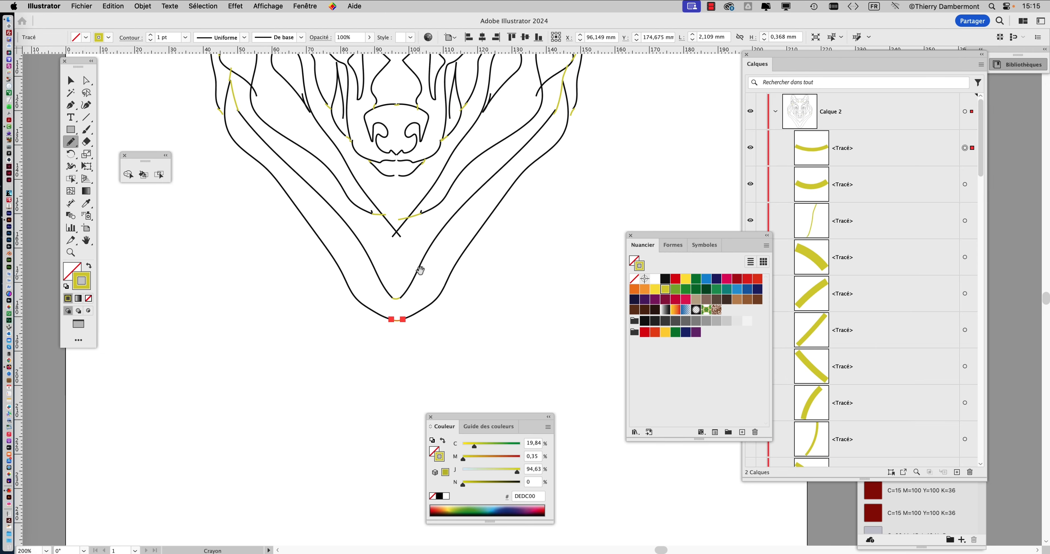
Bridge the gaps in the lines around both eyes and brows with short pencil strokes.
scroll(331, 185, up, 10)
scroll(331, 185, up, 2)
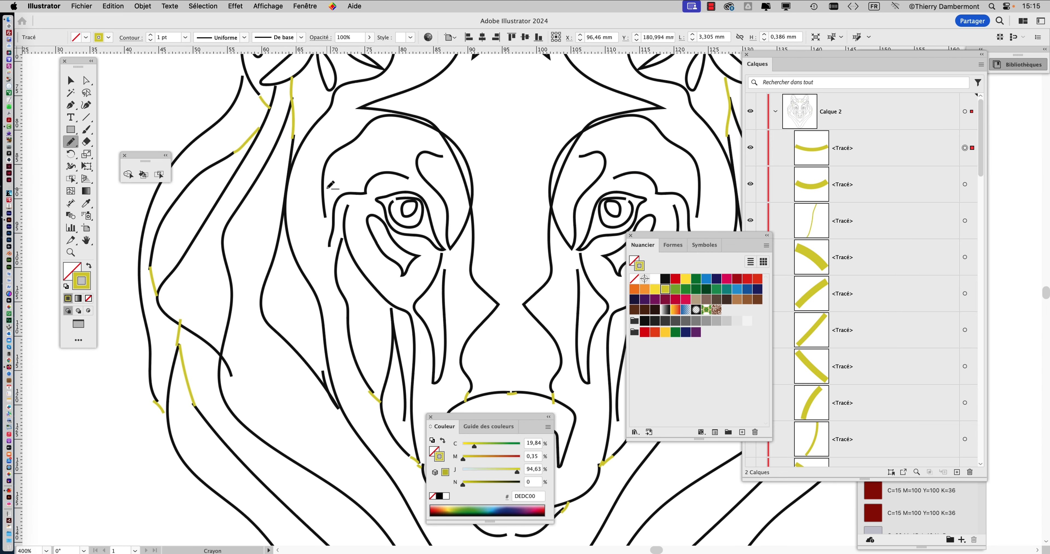
drag(324, 216, 334, 272)
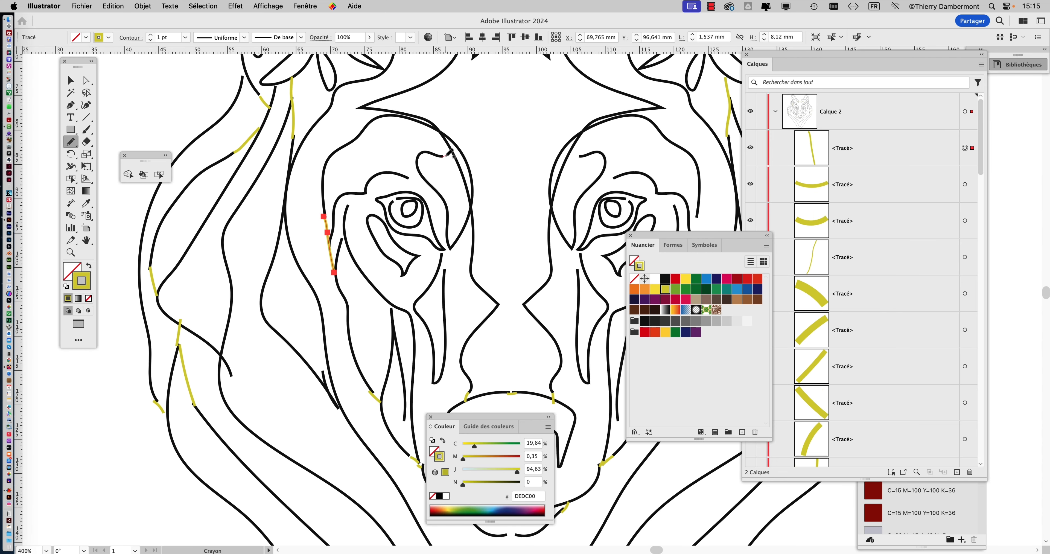
drag(451, 151, 391, 201)
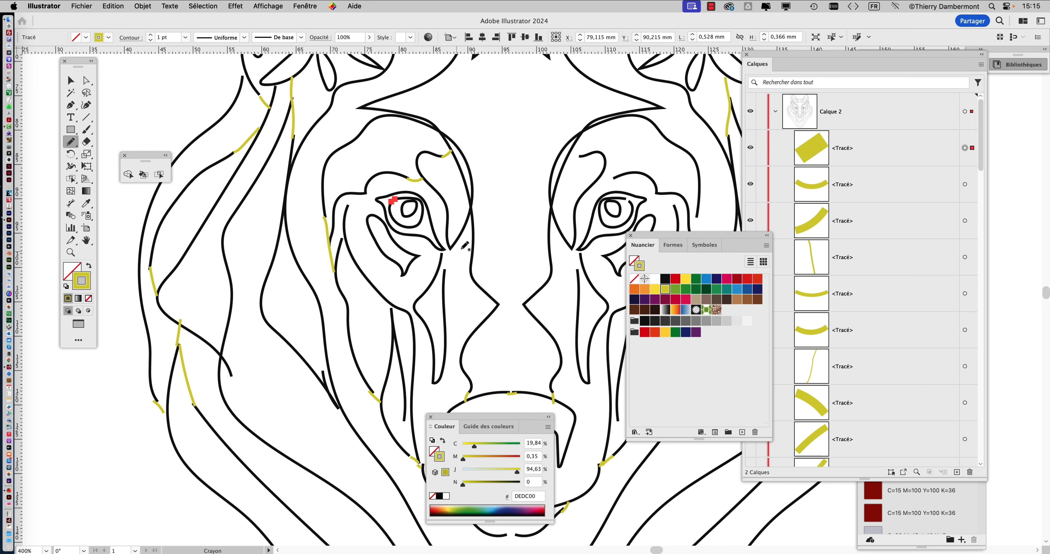
mouse_move(465, 259)
mouse_down()
mouse_move(460, 216)
mouse_move(426, 183)
mouse_move(399, 227)
mouse_move(396, 202)
mouse_up()
drag(531, 227, 537, 206)
drag(585, 152, 582, 154)
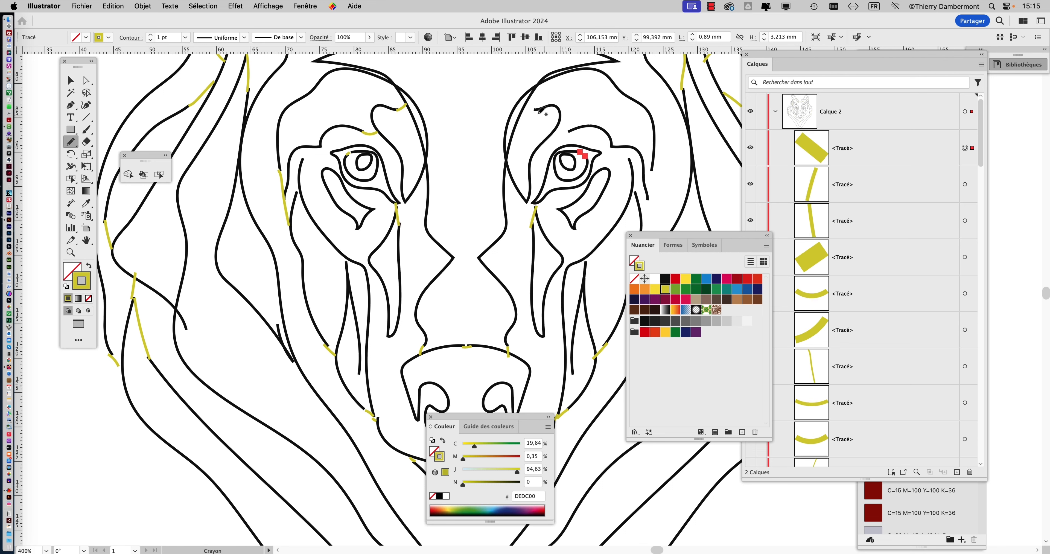
drag(535, 108, 524, 107)
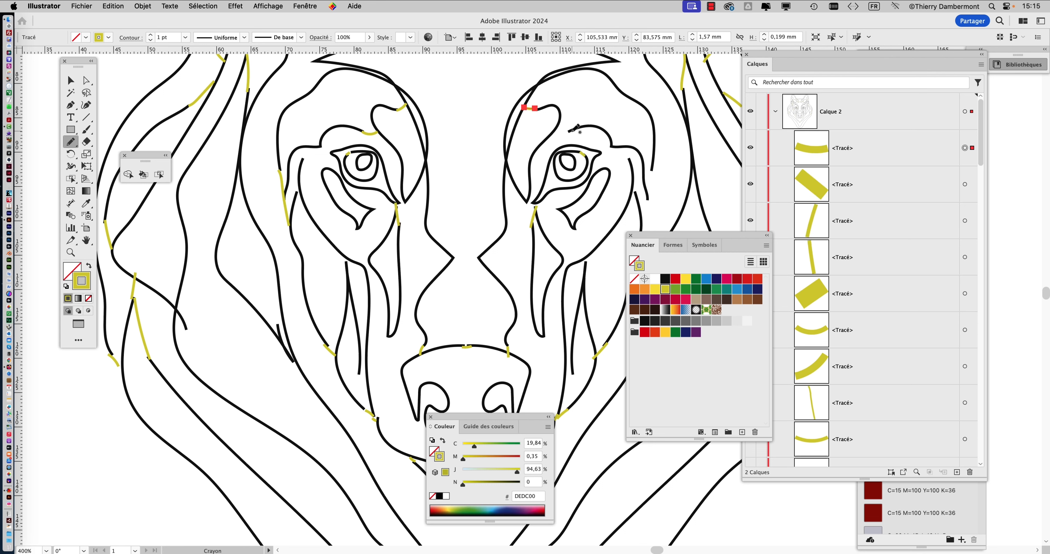
drag(571, 132, 549, 132)
mouse_move(648, 197)
mouse_down()
mouse_move(579, 176)
mouse_move(561, 135)
mouse_move(543, 173)
mouse_move(555, 181)
mouse_up()
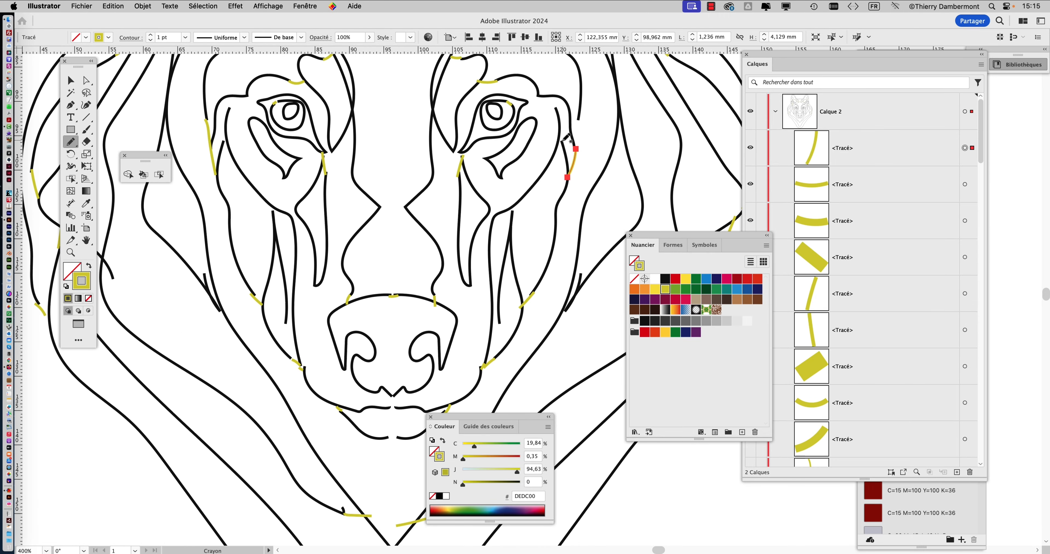
drag(560, 136, 574, 141)
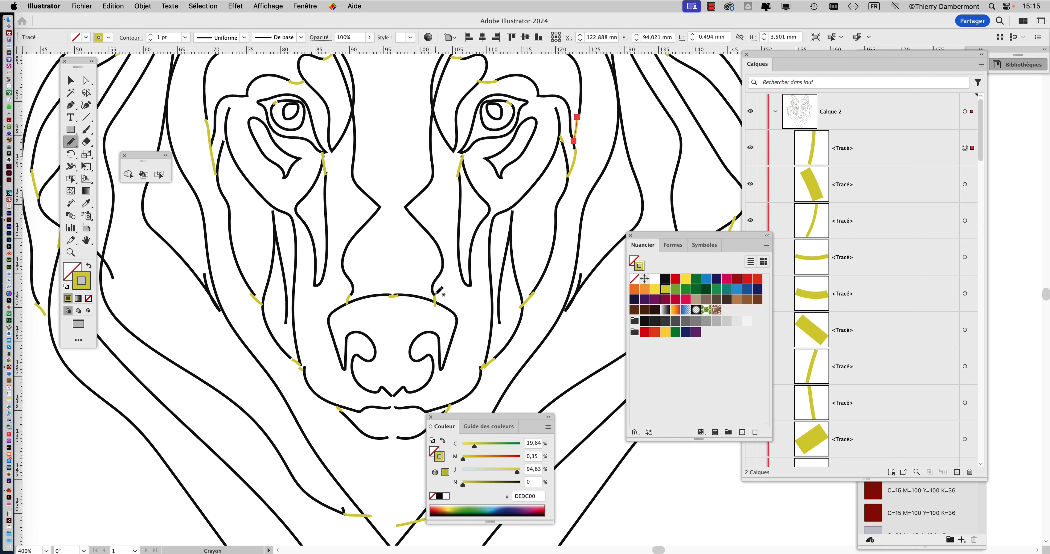
Close the gap below the mouth and the gaps along the right cheek lines with pencil strokes.
scroll(393, 391, down, 5)
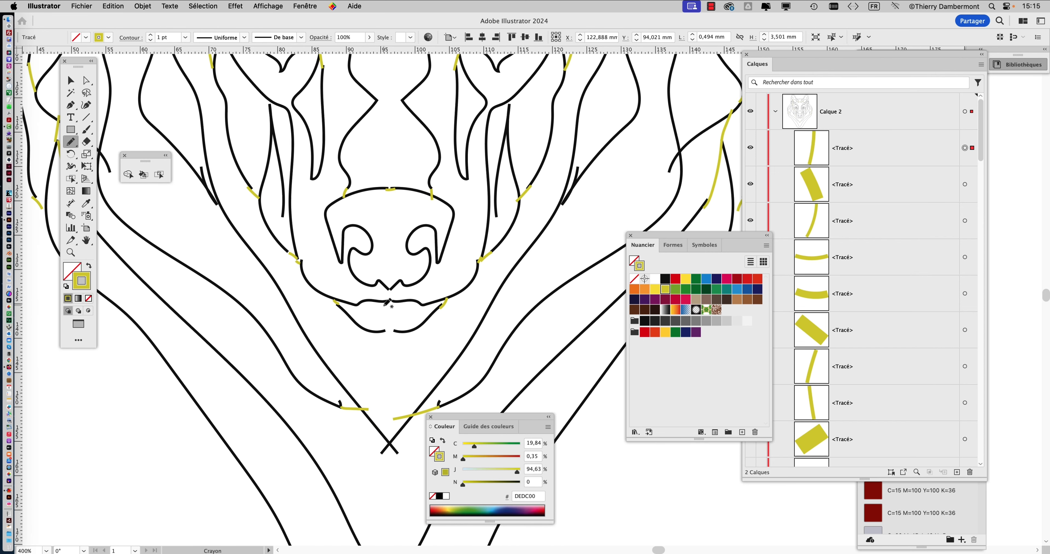
drag(392, 302, 401, 330)
key(super+minus)
key(super+minus)
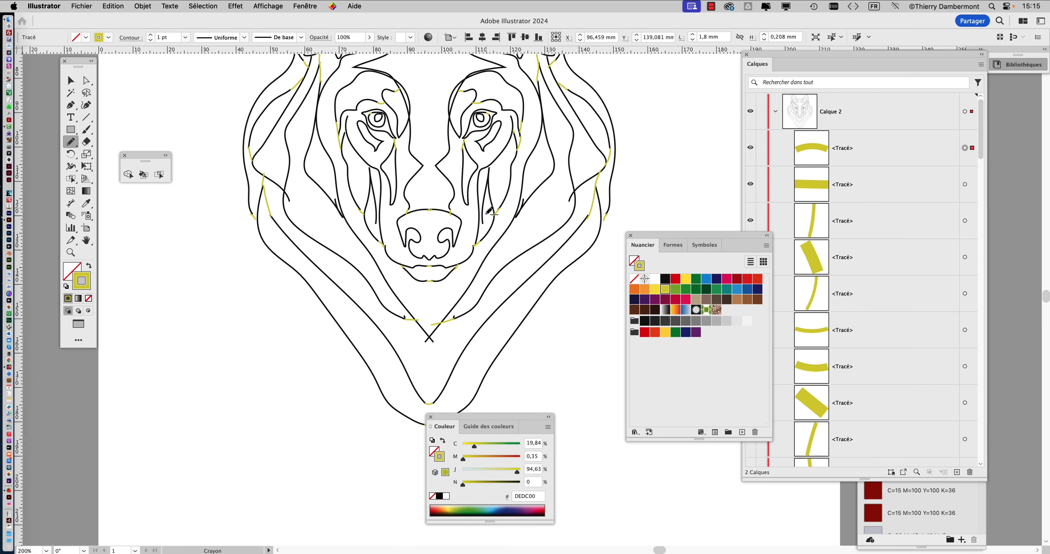
drag(514, 181, 494, 288)
drag(482, 231, 473, 307)
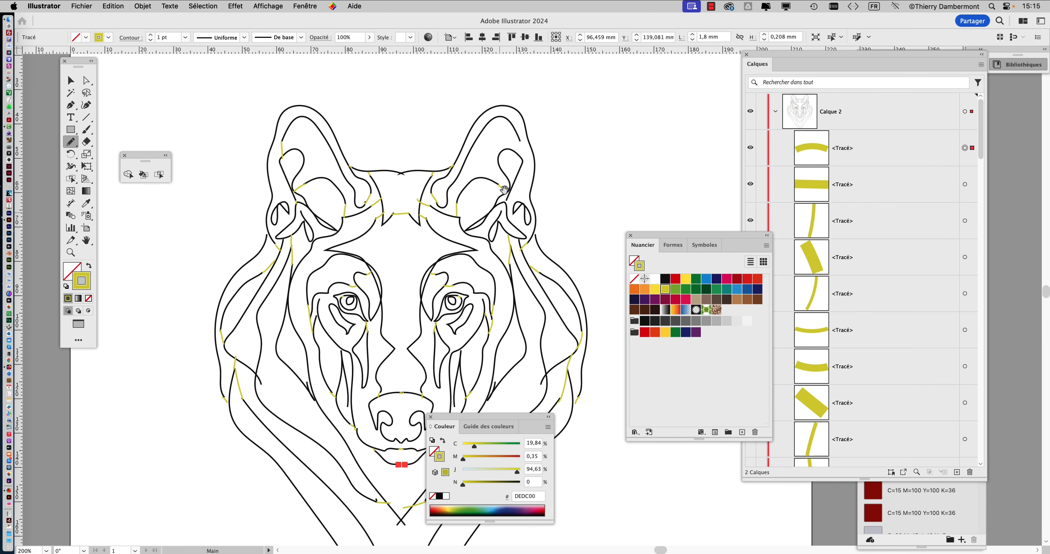
Close the right ear's gap, then delete the left ear's outer stroke and redraw it with the pencil.
drag(521, 140, 525, 162)
scroll(296, 155, up, 1)
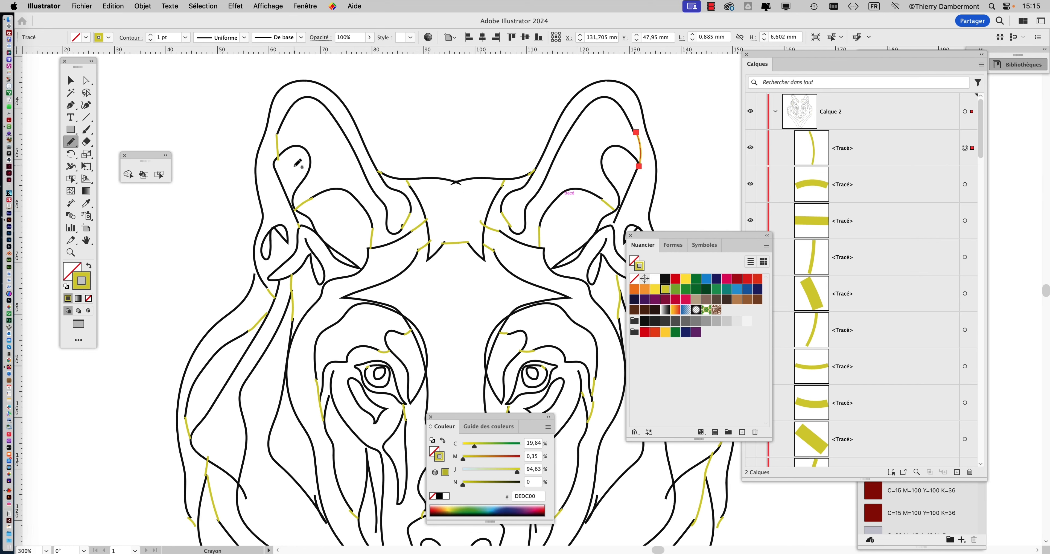
super+click(277, 143)
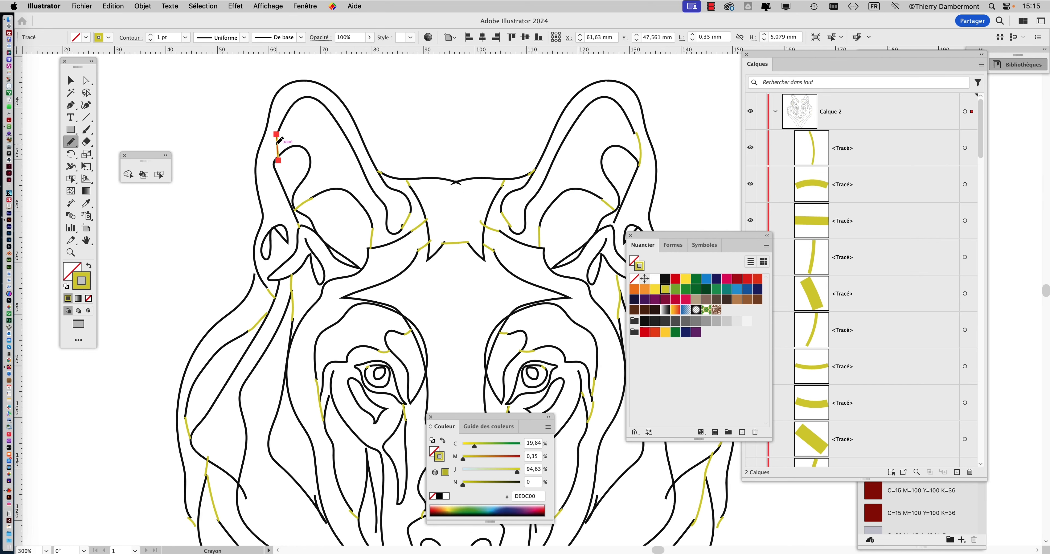
key(Delete)
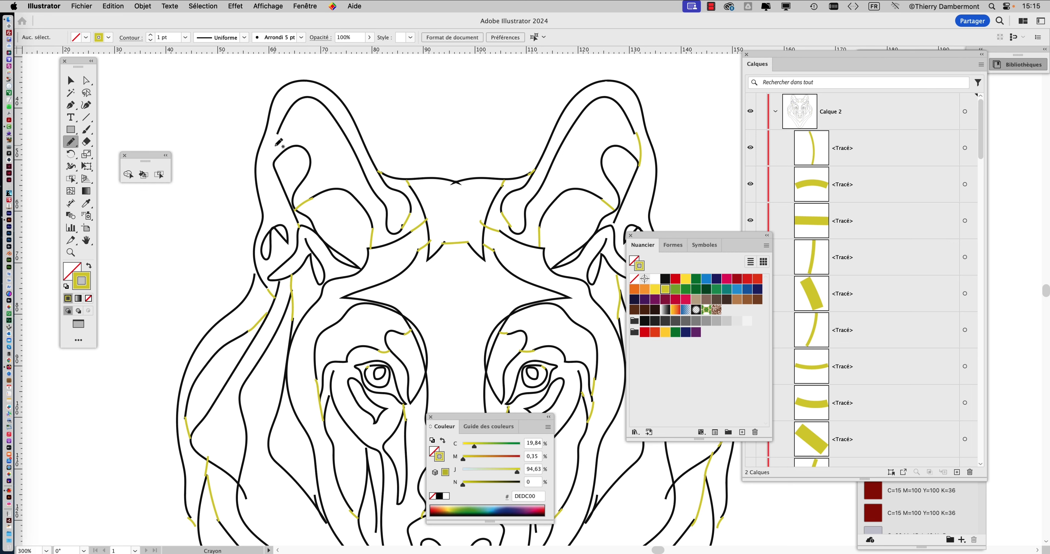
key(super+y)
key(super+y)
drag(277, 133, 273, 164)
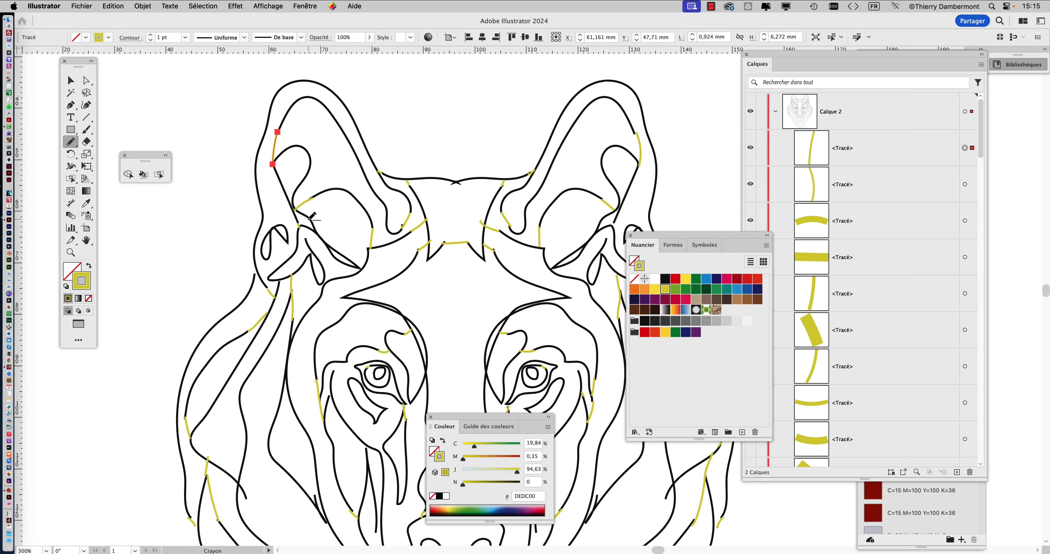
Close the remaining small gaps beside both eyes and the left brow with pencil strokes.
scroll(308, 221, down, 2)
drag(374, 288, 369, 207)
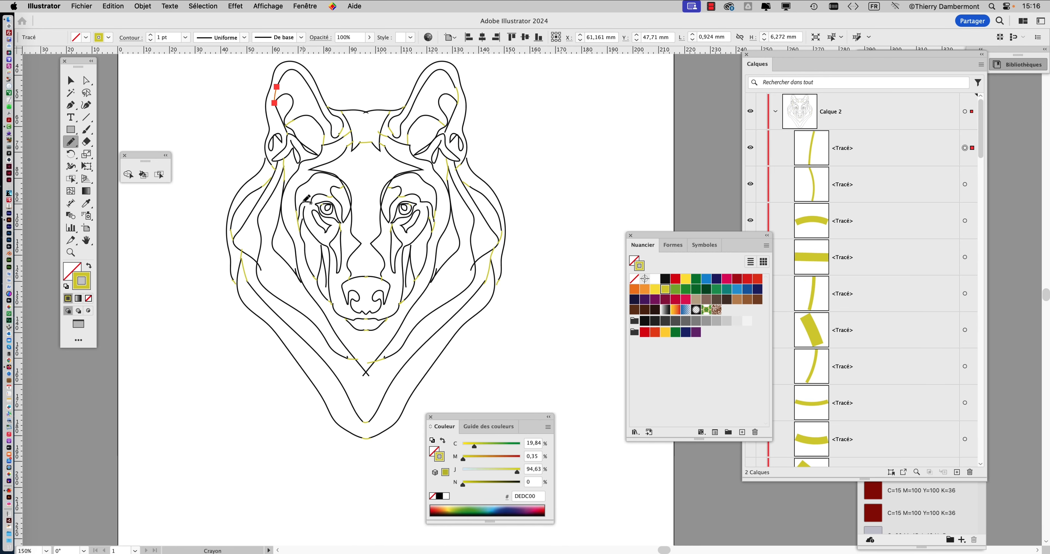
scroll(308, 204, up, 1)
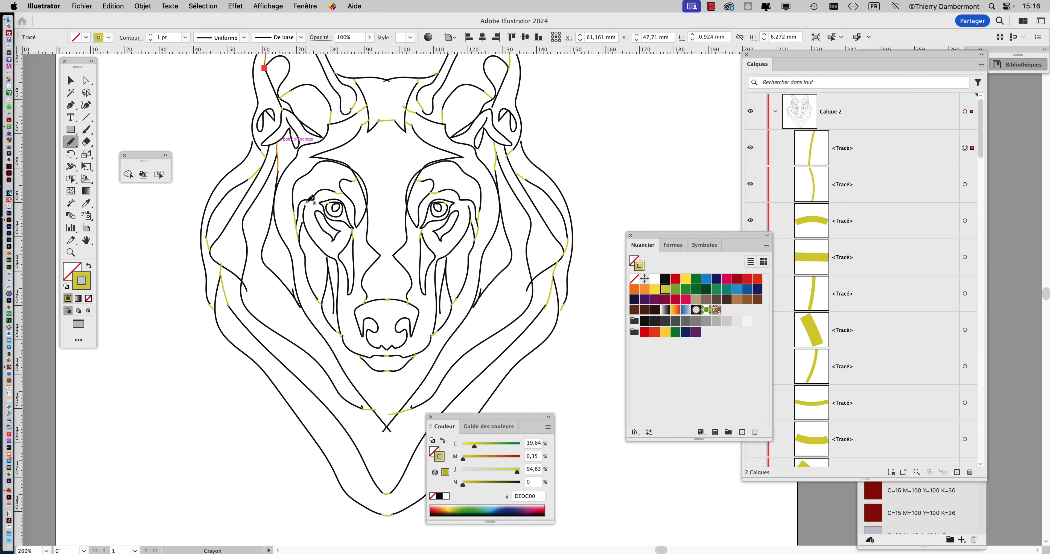
drag(307, 200, 305, 206)
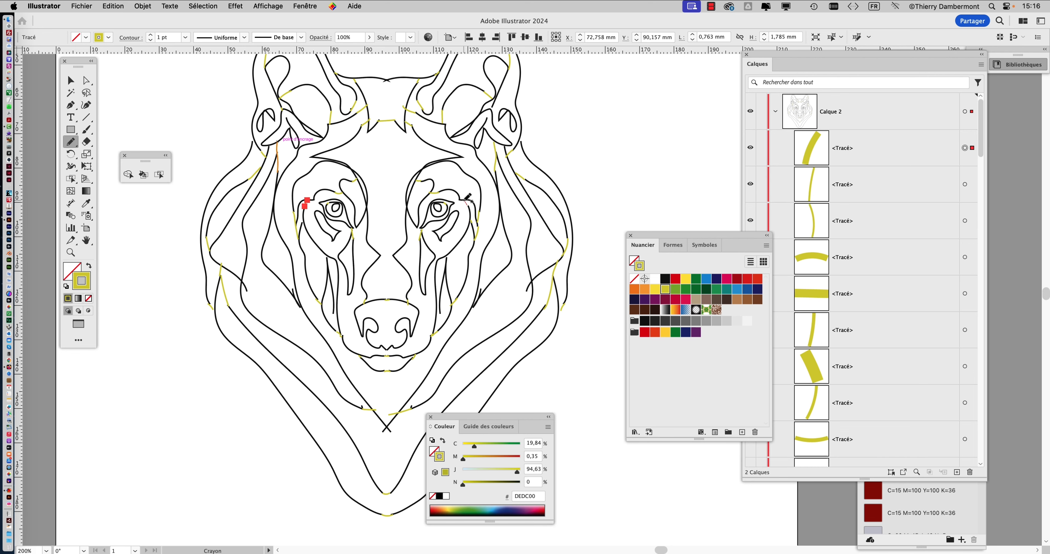
drag(468, 199, 475, 218)
scroll(431, 230, down, 1)
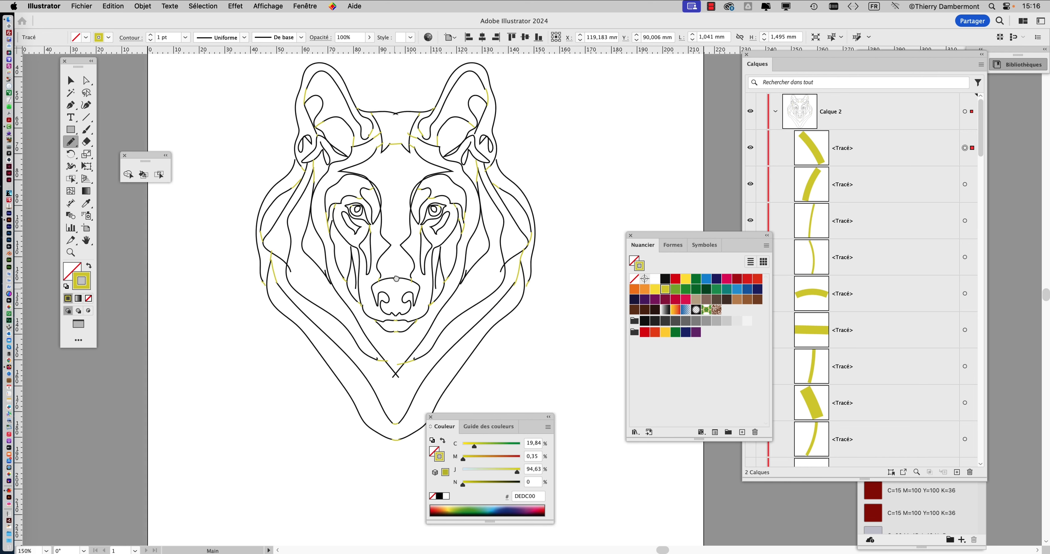
scroll(395, 278, down, 5)
Save the document as loup - 05.ai in Illustrator 2020 format with the default options.
click(81, 6)
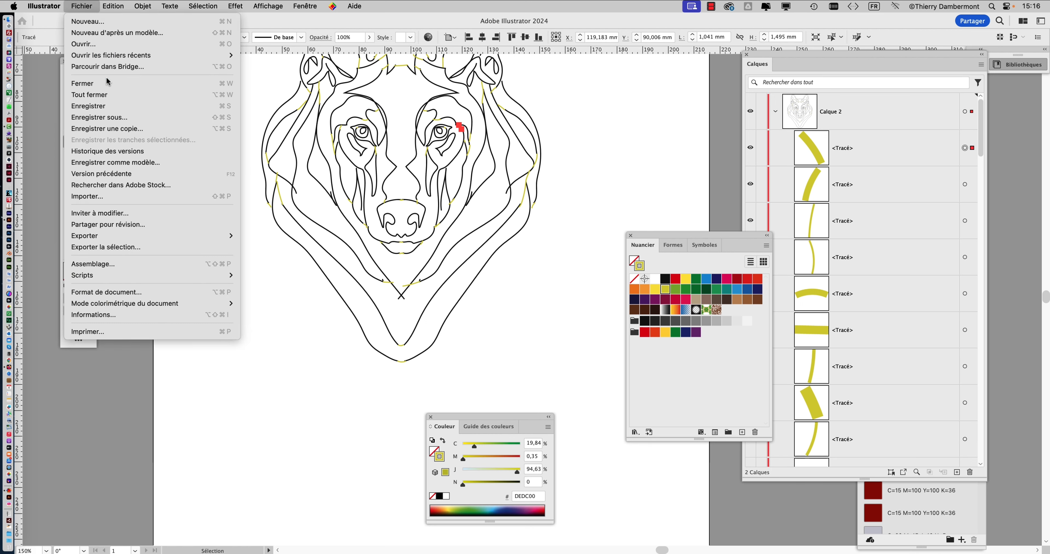
click(117, 117)
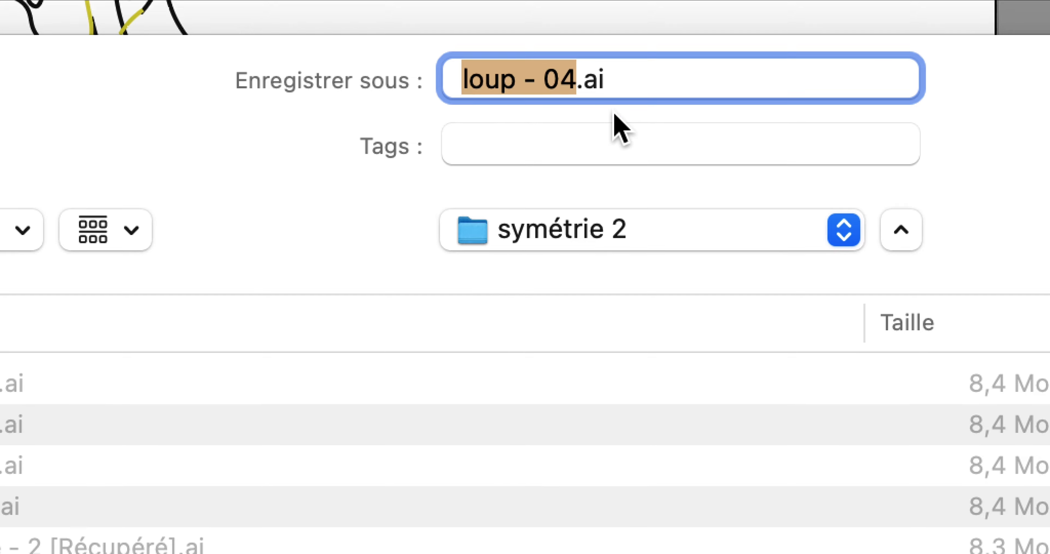
click(604, 105)
drag(607, 105, 595, 106)
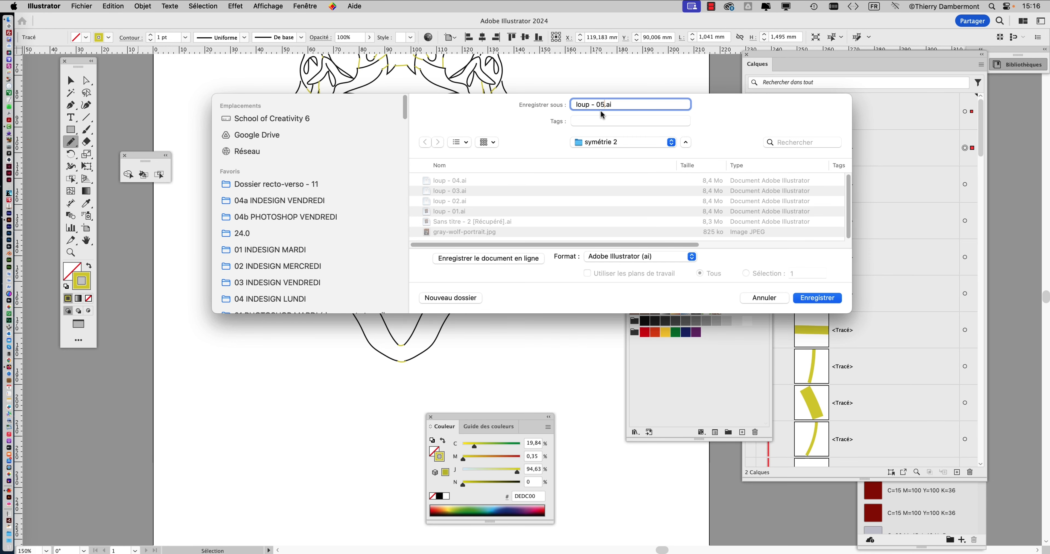
click(813, 298)
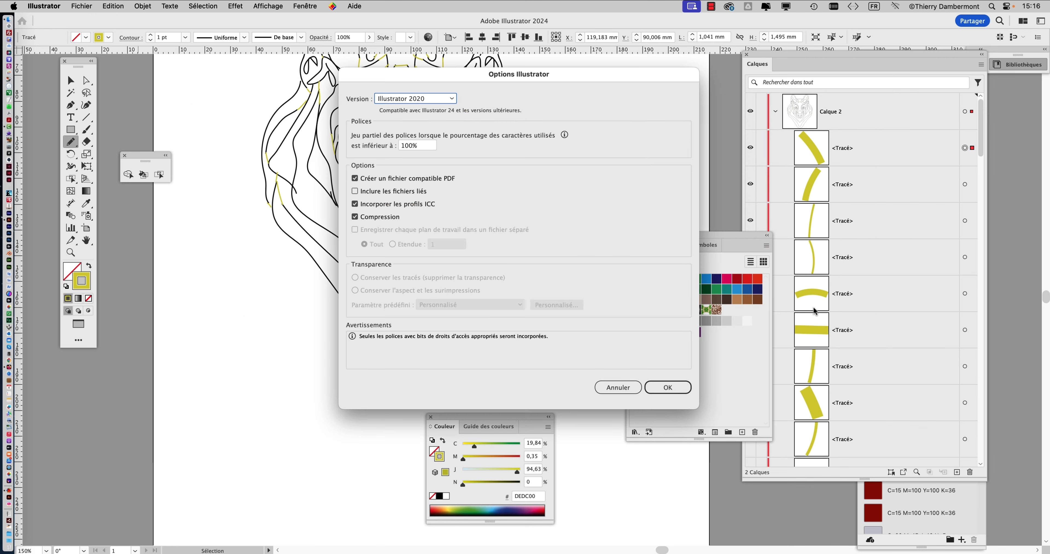
click(668, 387)
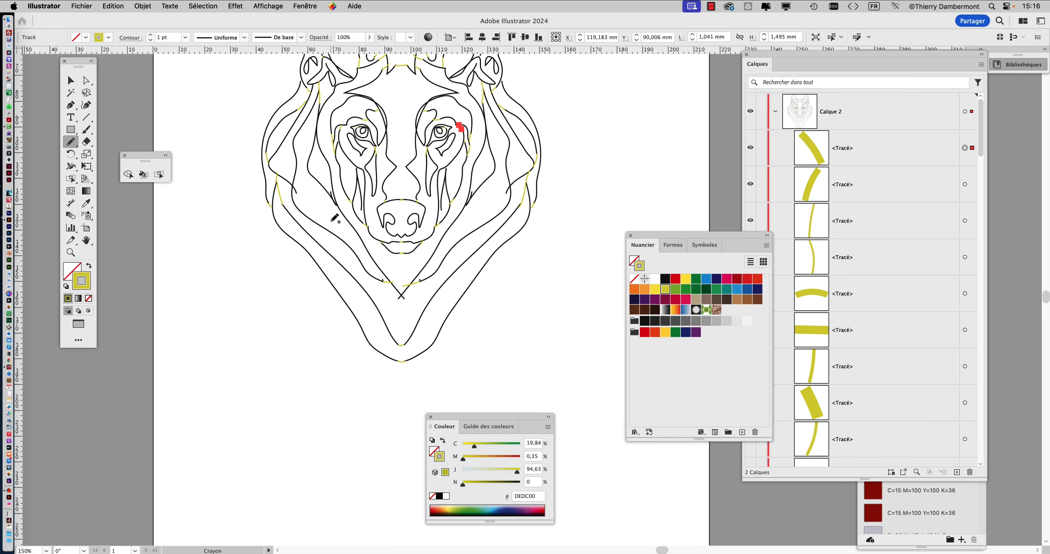
Switch to the Selection tool and deselect everything on the artboard.
key(space)
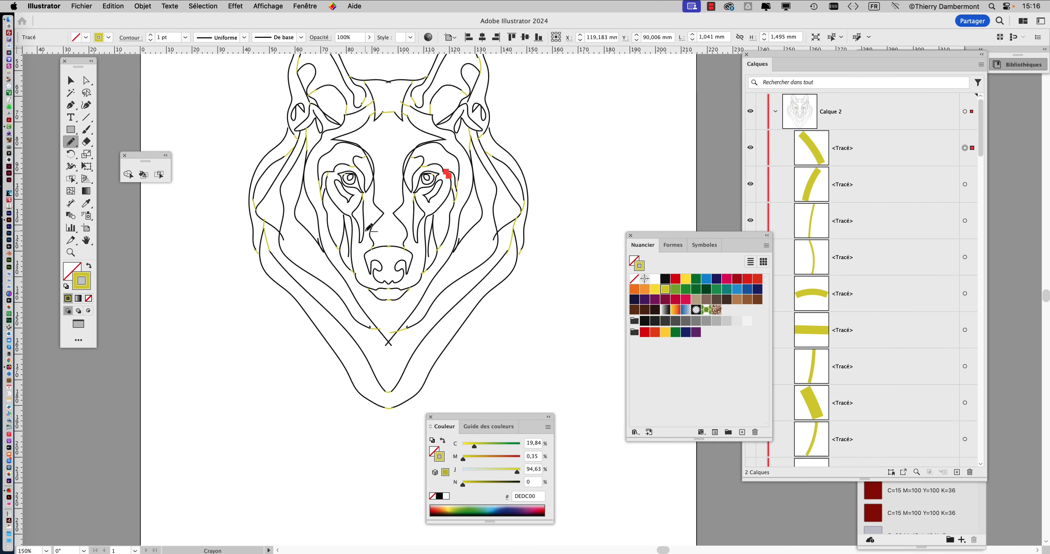
scroll(369, 228, down, 5)
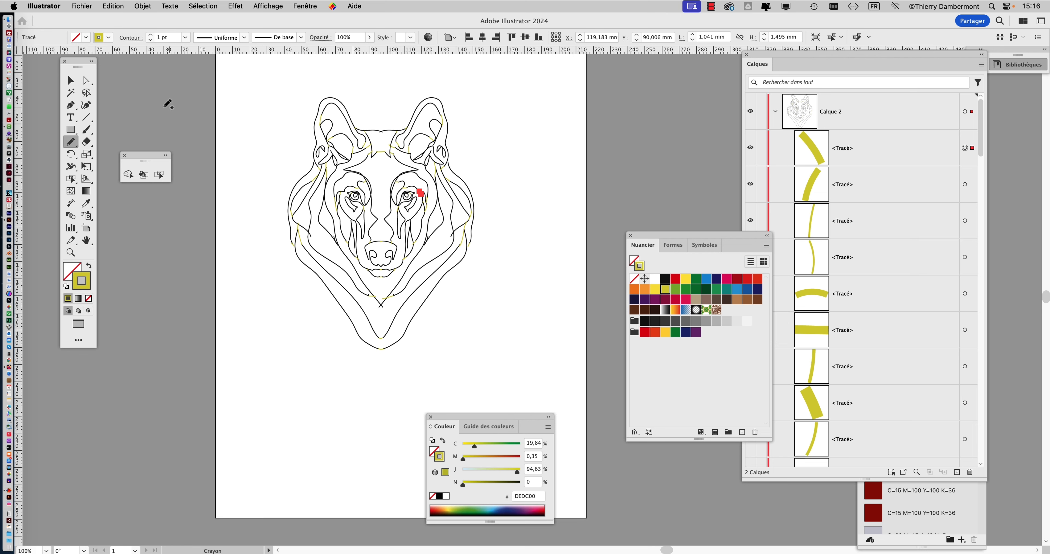
click(69, 82)
click(241, 131)
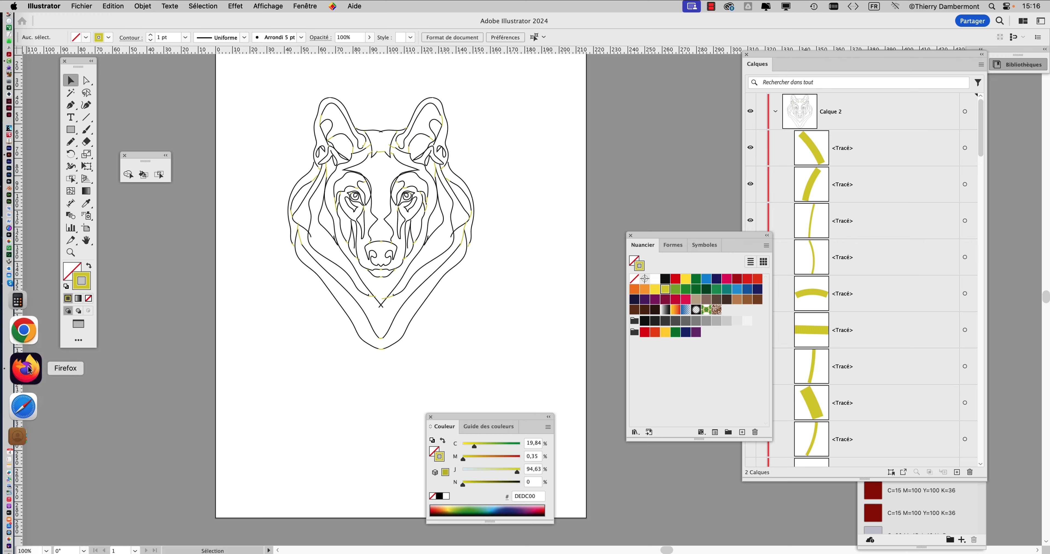
Switch to Firefox, open a new tab and search for astute graphics.
click(26, 369)
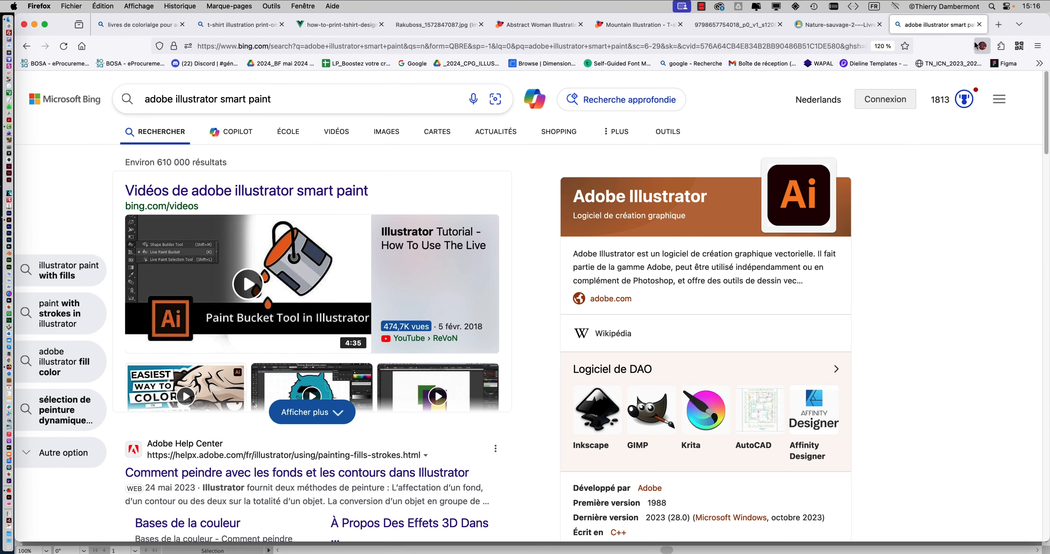
click(999, 24)
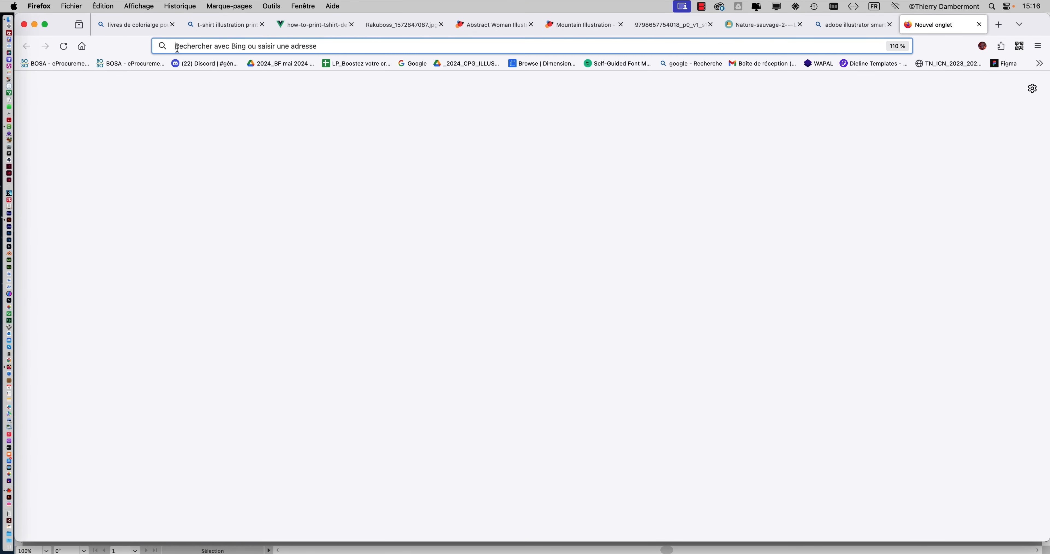
text(astute graphi)
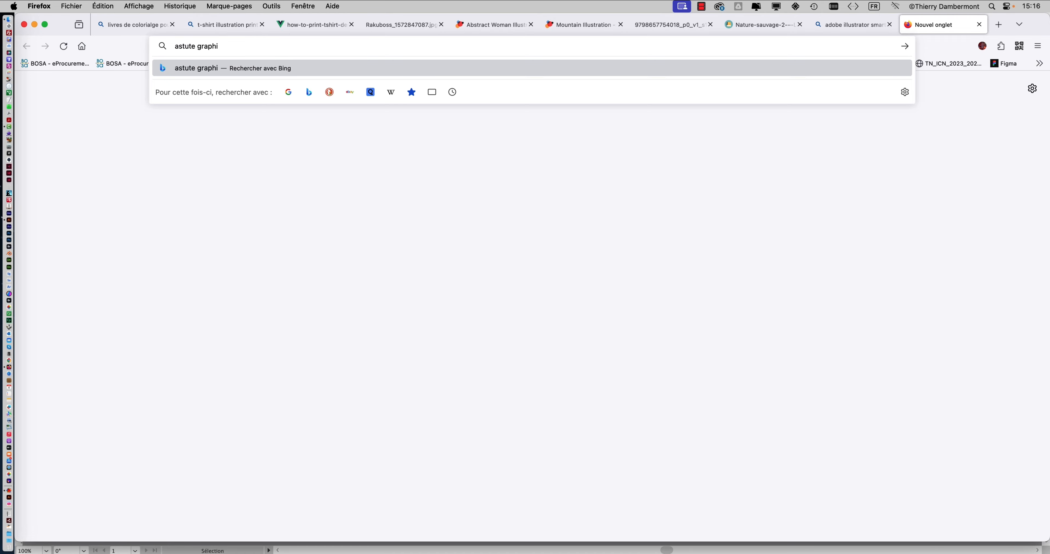
text(cs)
key(Return)
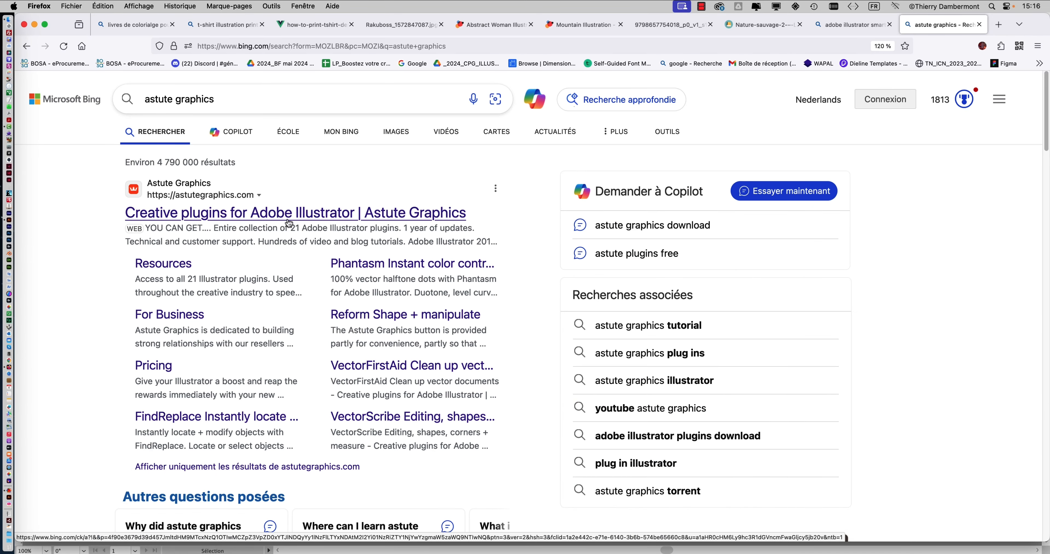
Open the Astute Graphics website and browse its Plugins menu.
click(277, 216)
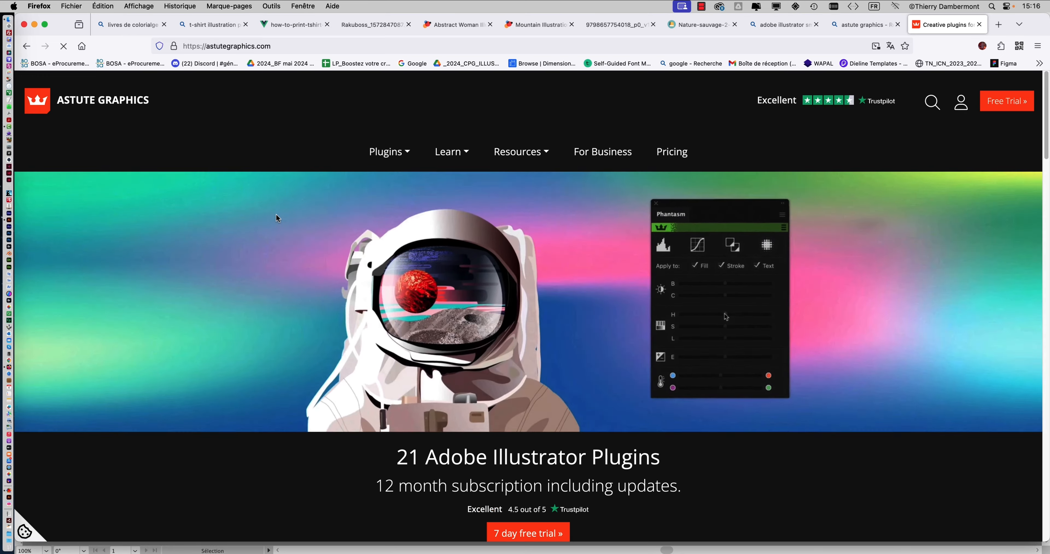
click(386, 152)
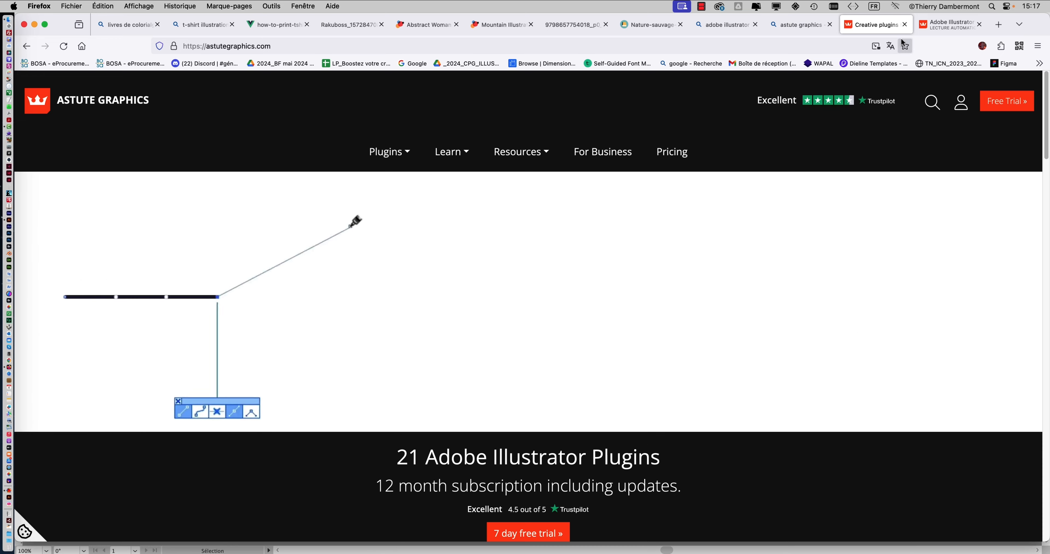
Open the Phantasm plugin page and watch parts of its demo video.
click(942, 26)
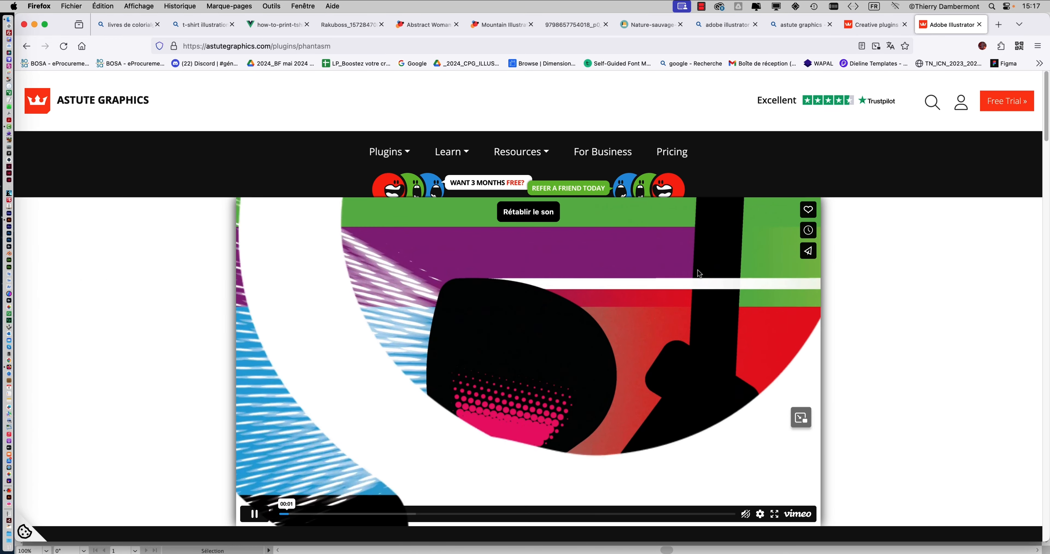
scroll(697, 270, down, 1)
scroll(696, 269, down, 1)
scroll(696, 270, up, 2)
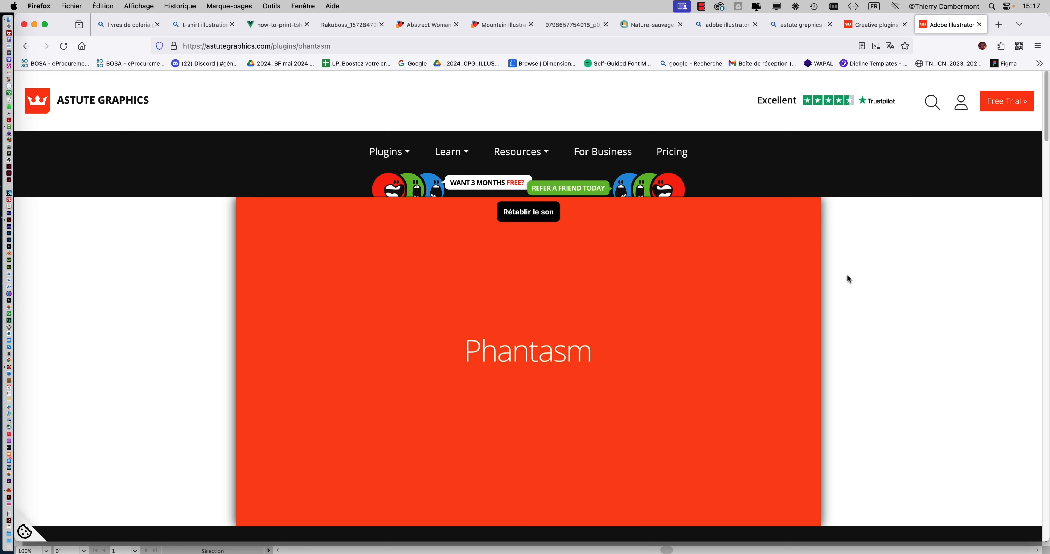
click(491, 514)
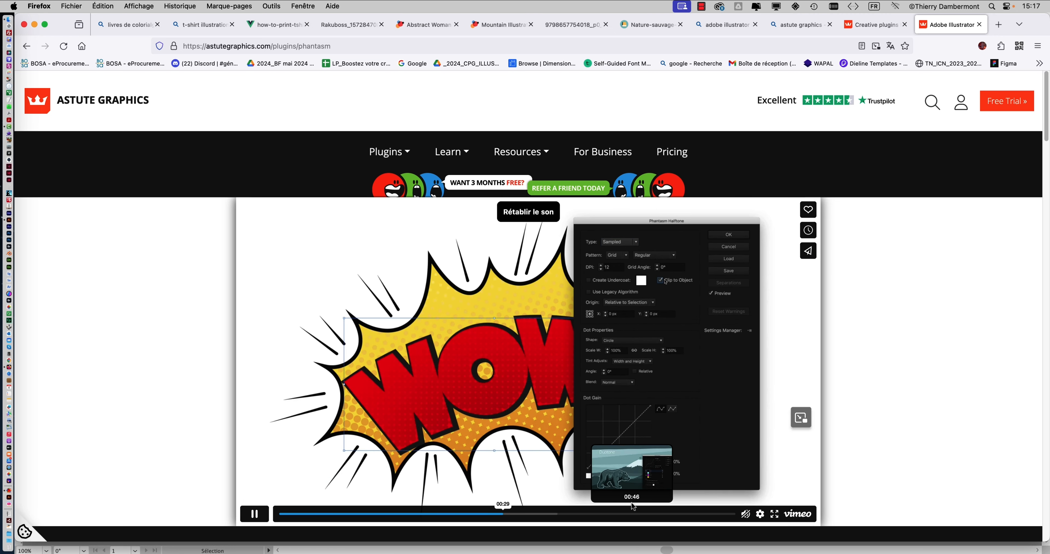
click(630, 517)
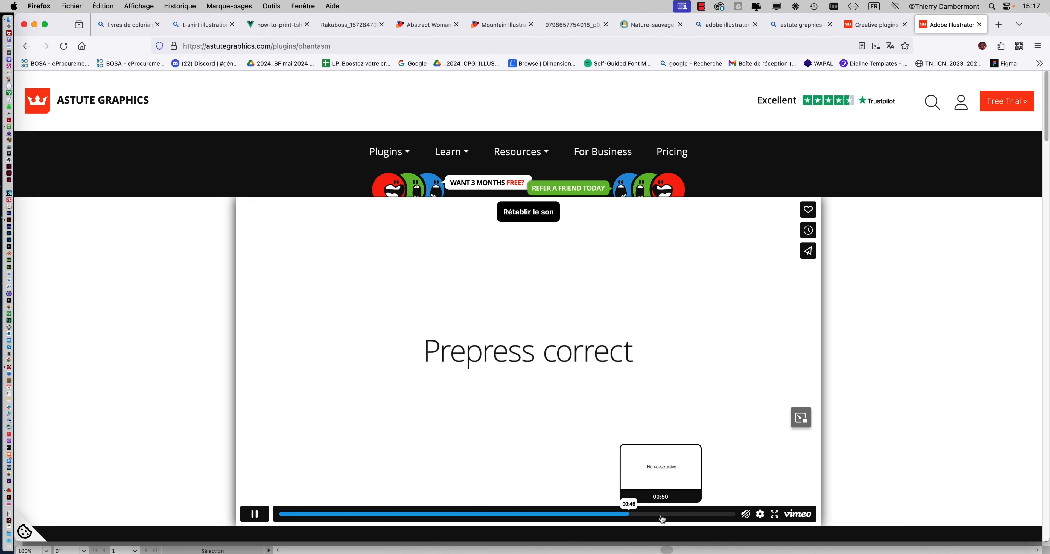
click(662, 517)
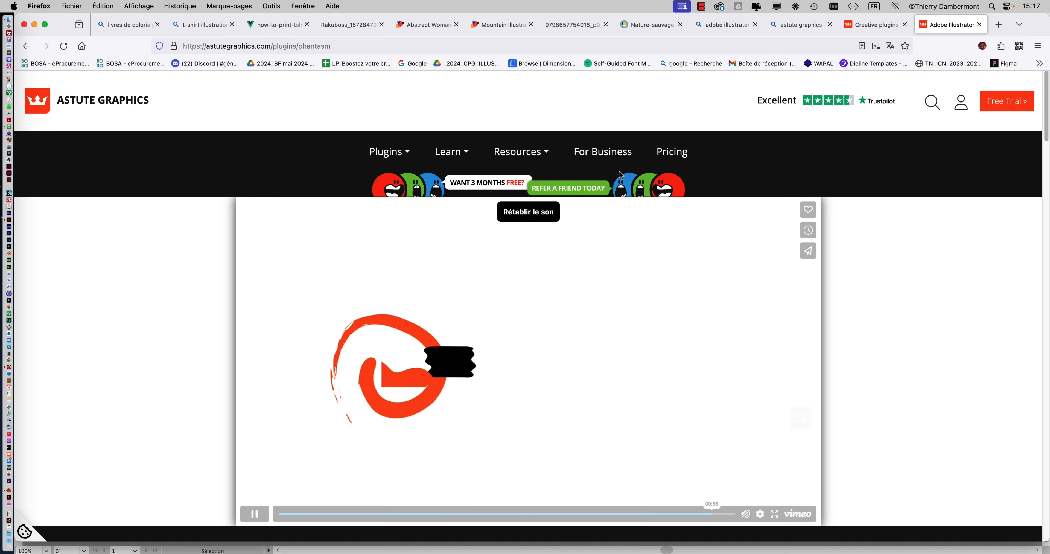
Open the Astute Graphics Pricing page to review the subscription offer, then return to Illustrator.
click(663, 155)
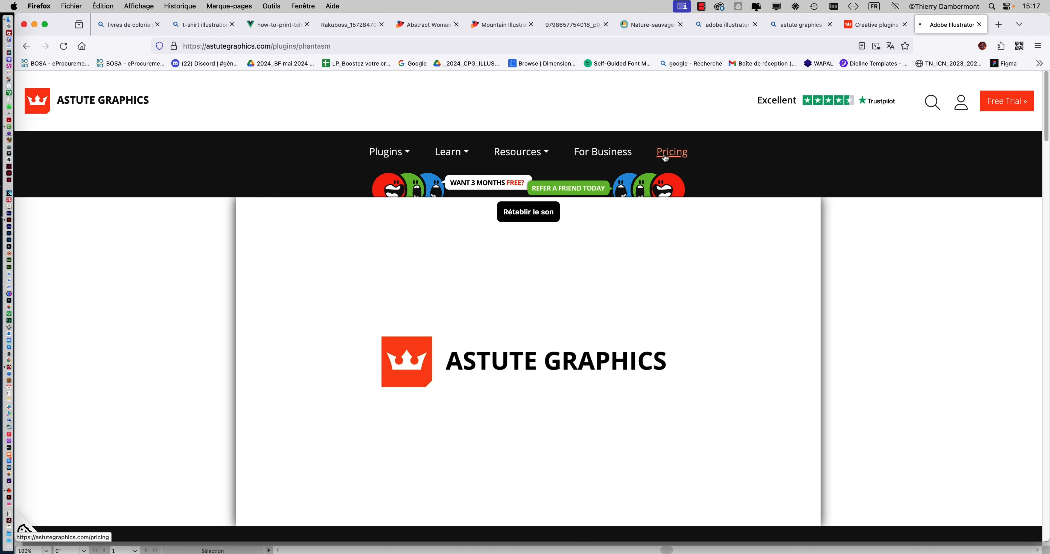
scroll(664, 312, down, 3)
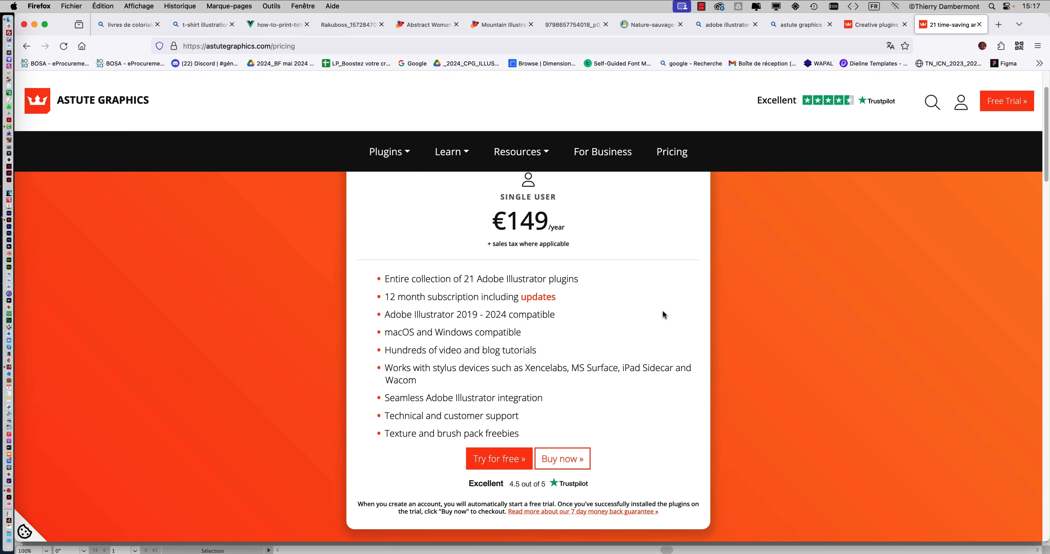
scroll(662, 312, up, 1)
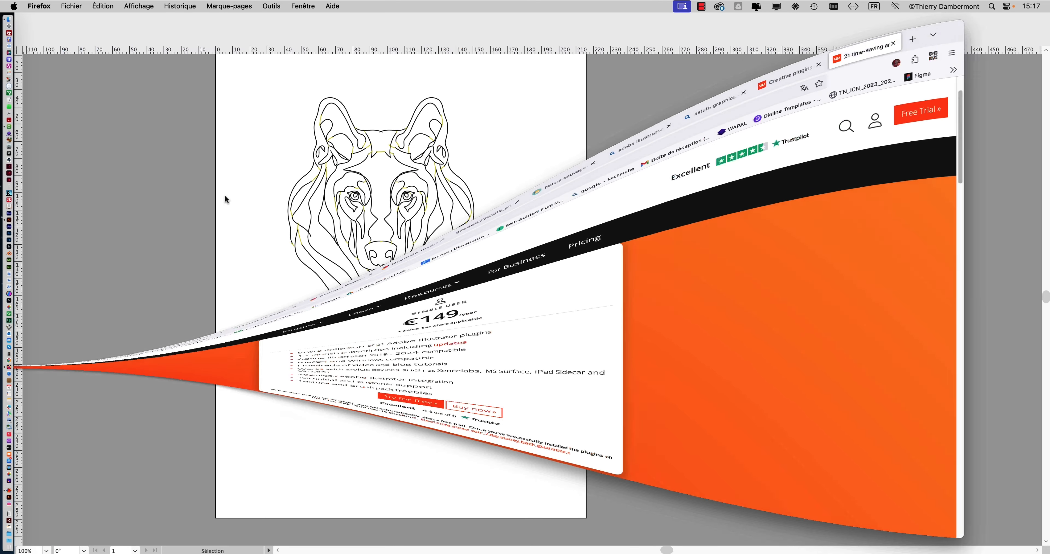
click(35, 24)
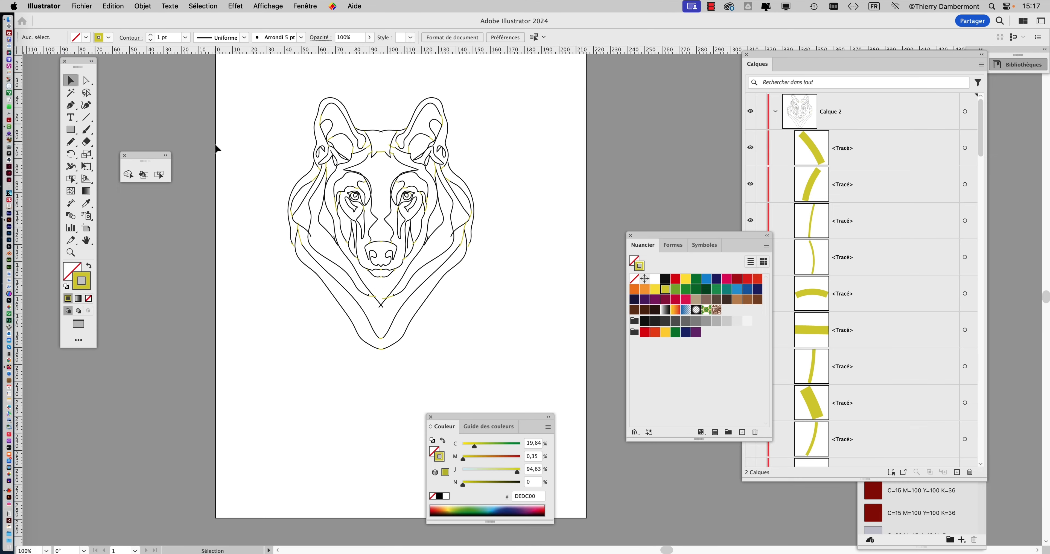
click(87, 4)
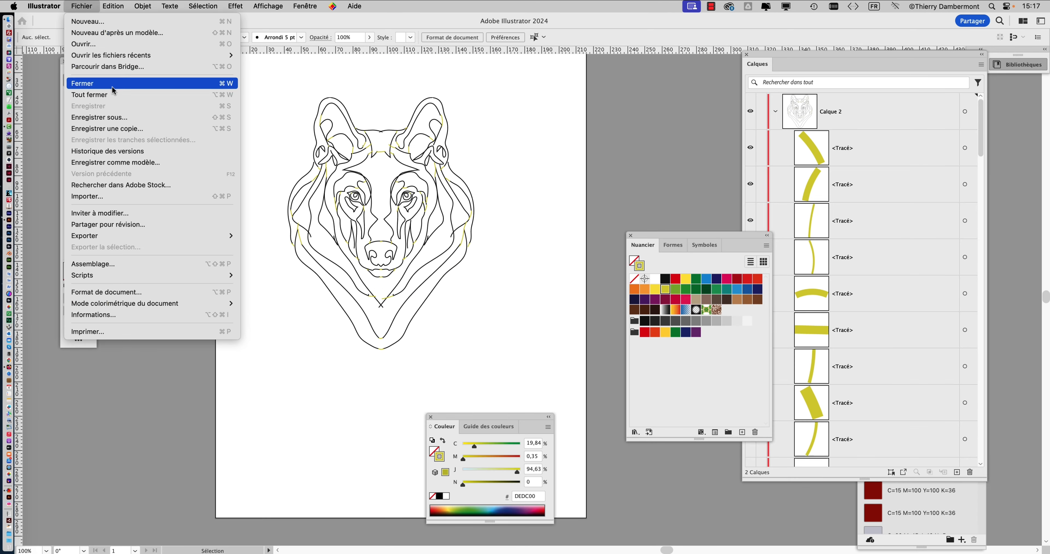
click(119, 117)
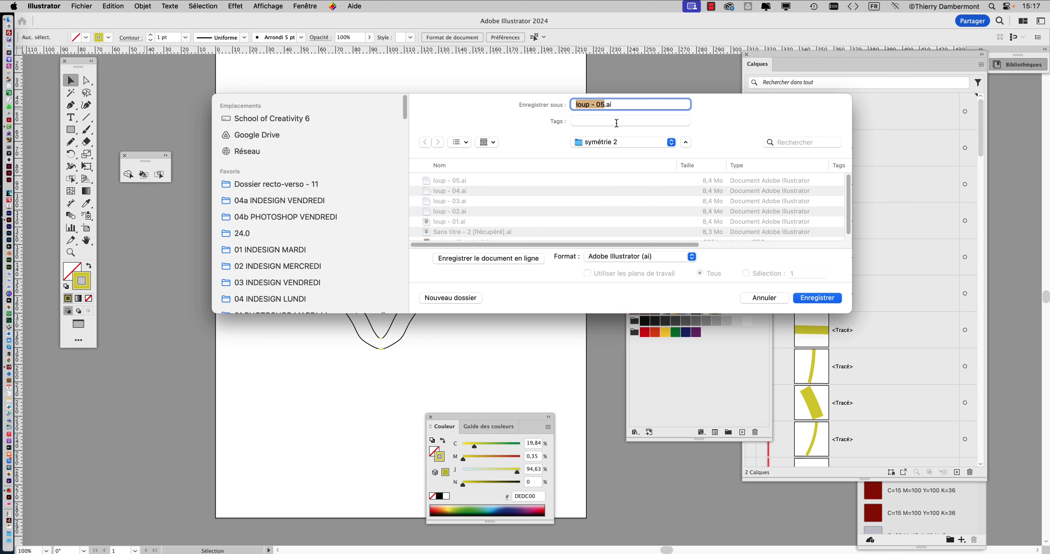
click(766, 301)
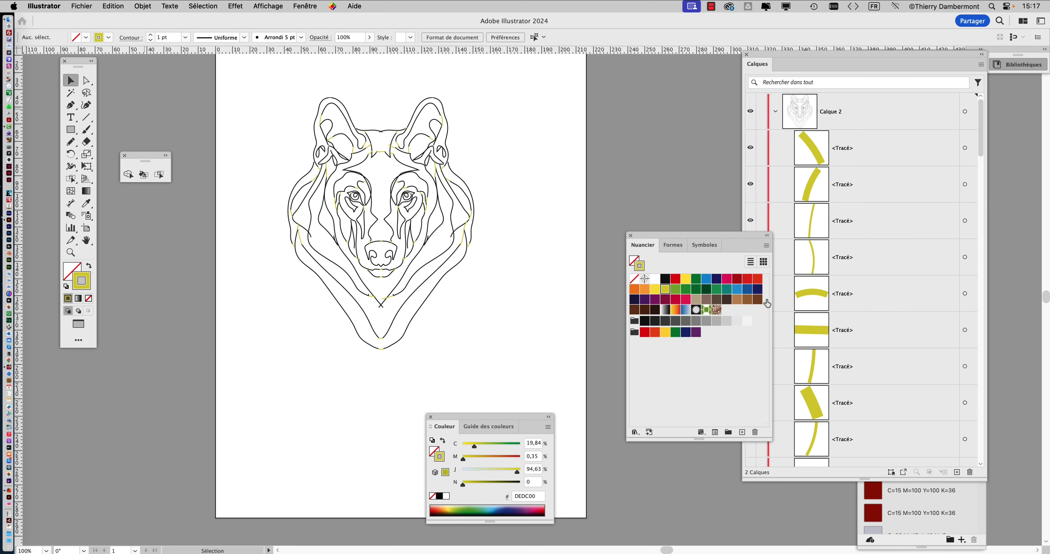
Zoom in on the wolf's eyes and muzzle to examine the line gaps.
scroll(392, 163, up, 3)
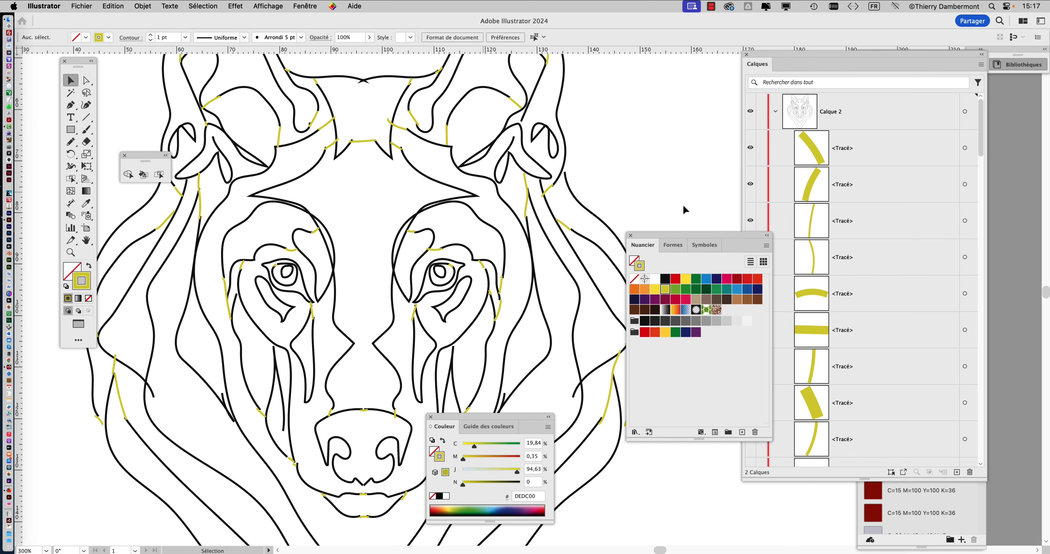
scroll(412, 264, up, 2)
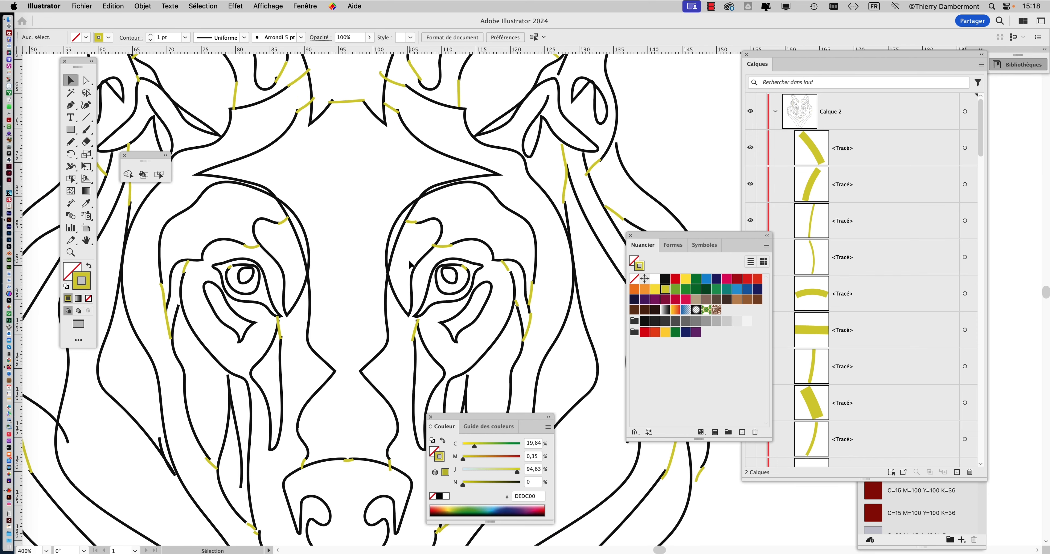
scroll(330, 283, up, 2)
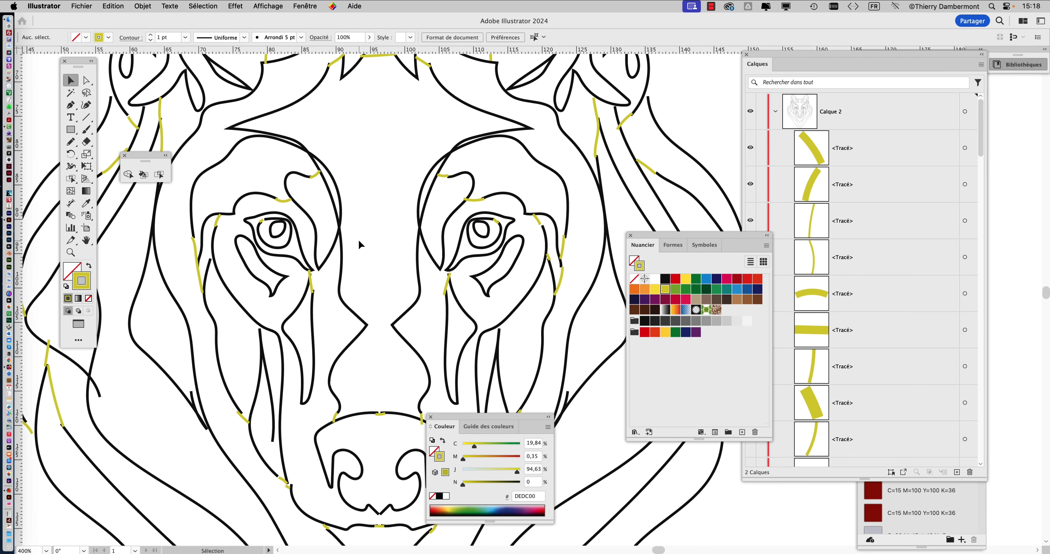